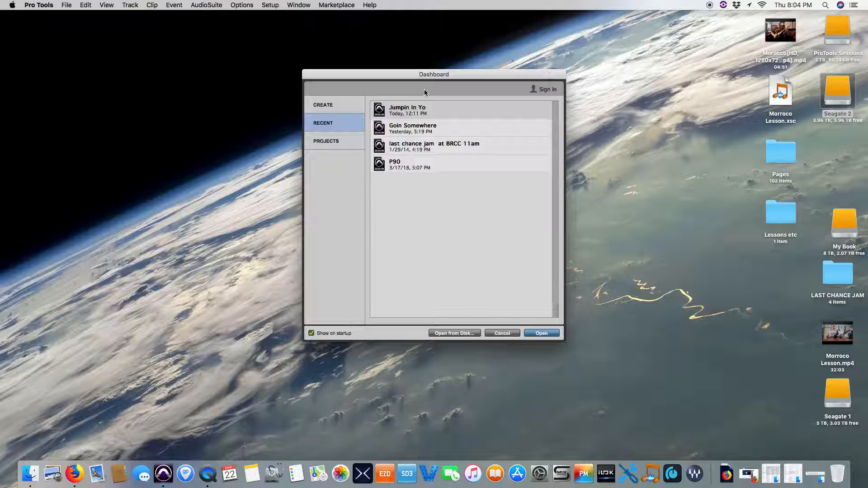
# Name the new session "Carl new1" and set its location to a new Desktop folder named "carl new 1".
pyautogui.click(322, 105)
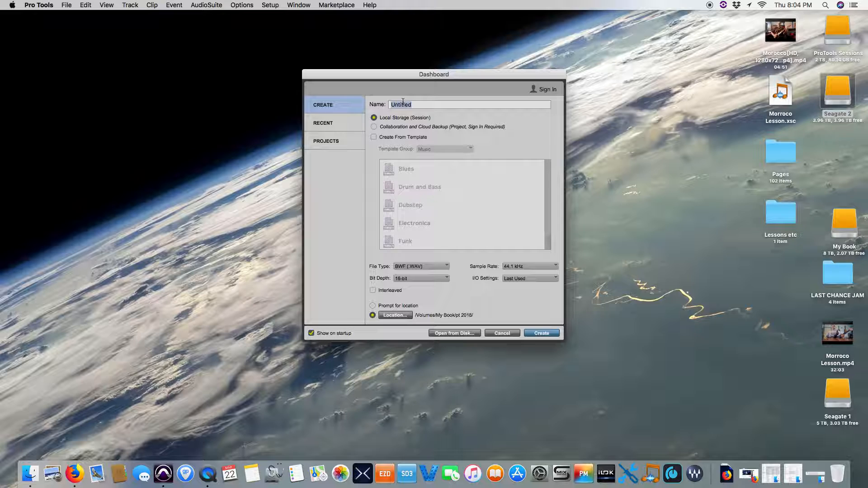
pyautogui.write('Carl new1')
pyautogui.click(396, 315)
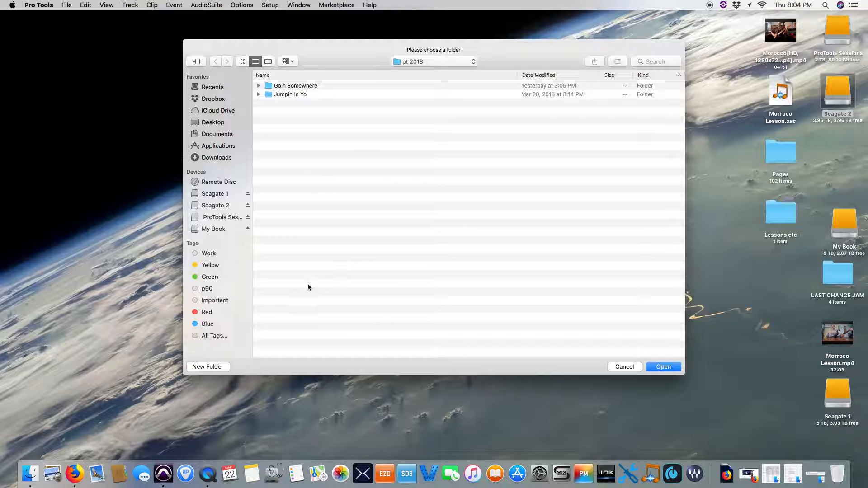
pyautogui.click(215, 122)
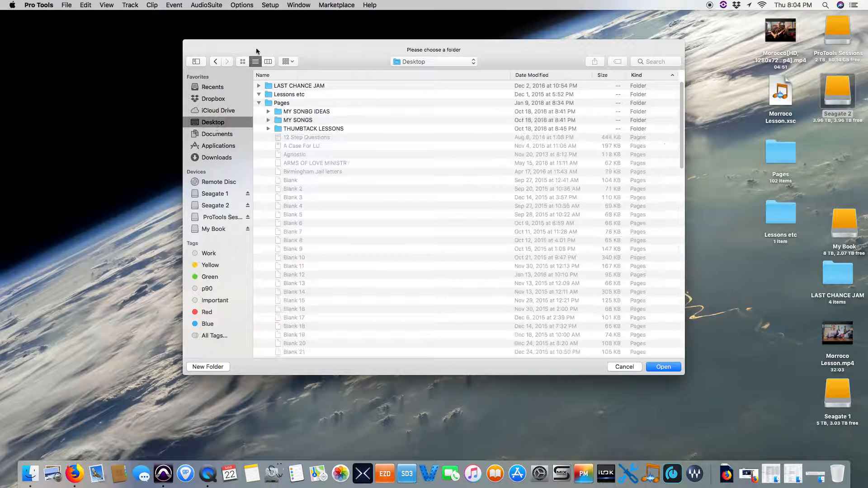
pyautogui.click(258, 111)
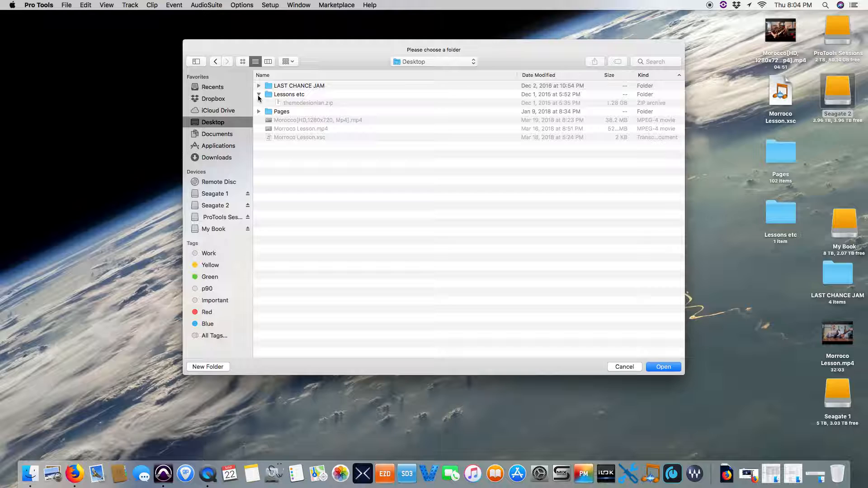
pyautogui.click(259, 95)
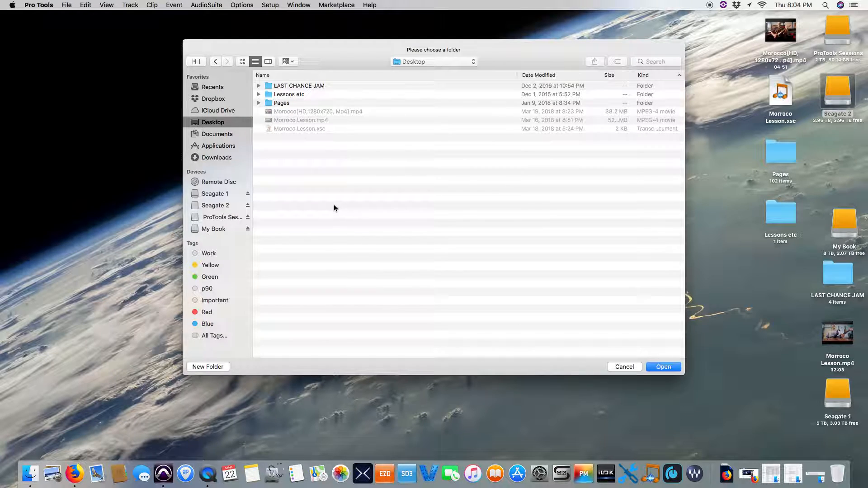
pyautogui.click(217, 368)
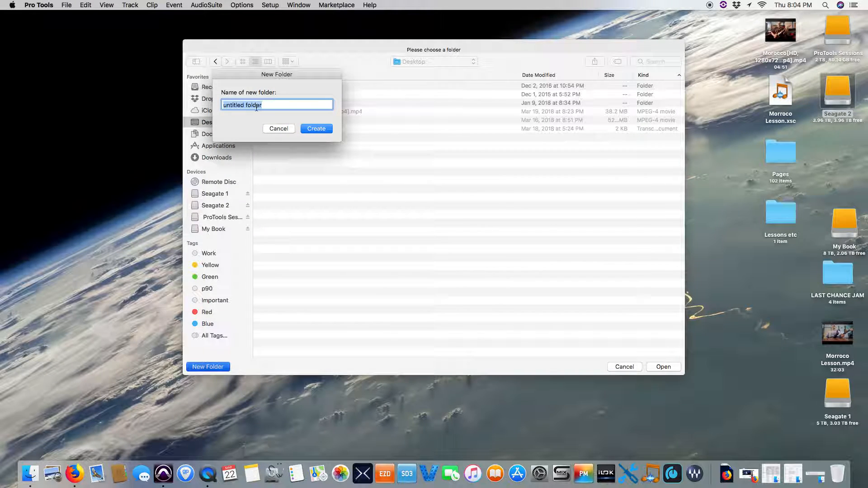
pyautogui.write('carl new 1')
pyautogui.click(316, 129)
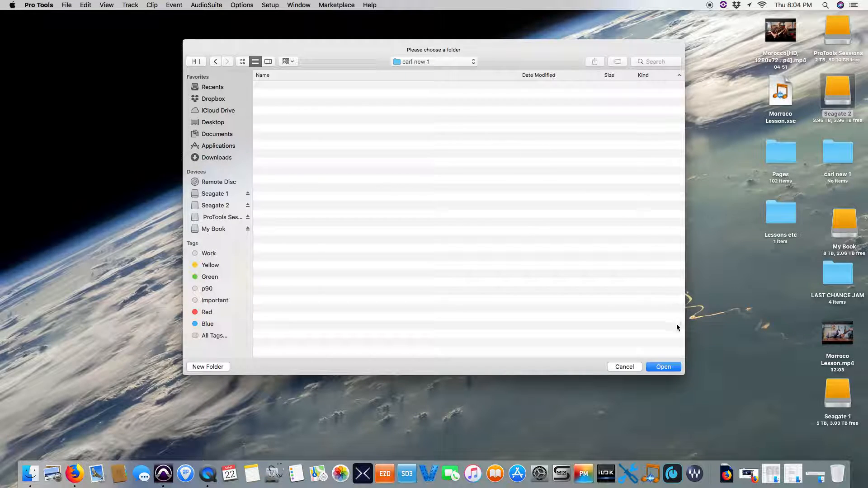
pyautogui.click(662, 368)
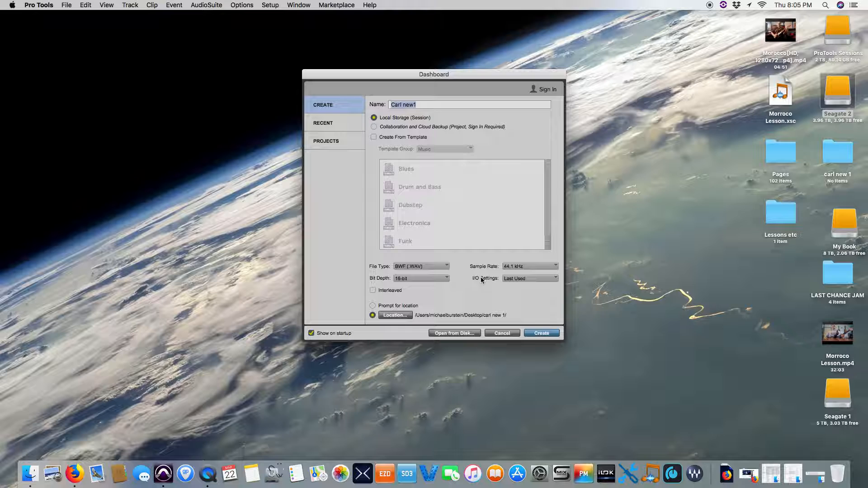
# Create the session with BWF (.WAV) file type, 16-bit depth, 44.1 kHz sample rate and Last Used I/O settings.
pyautogui.click(522, 279)
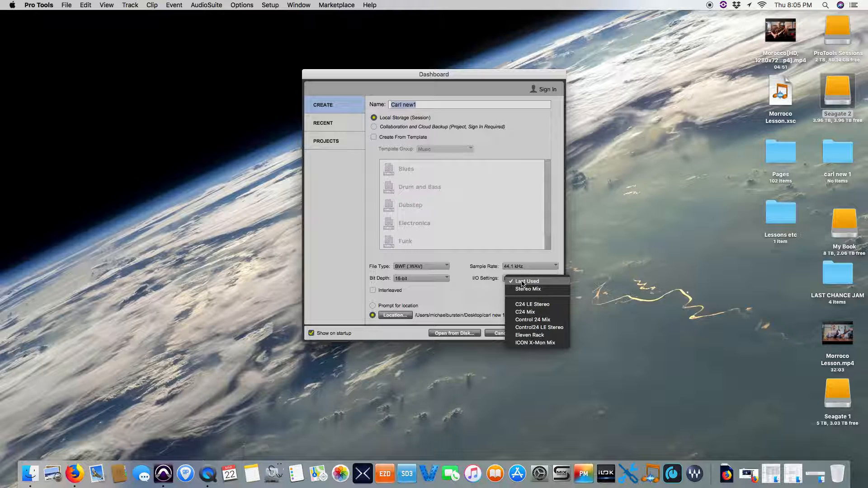
pyautogui.click(481, 290)
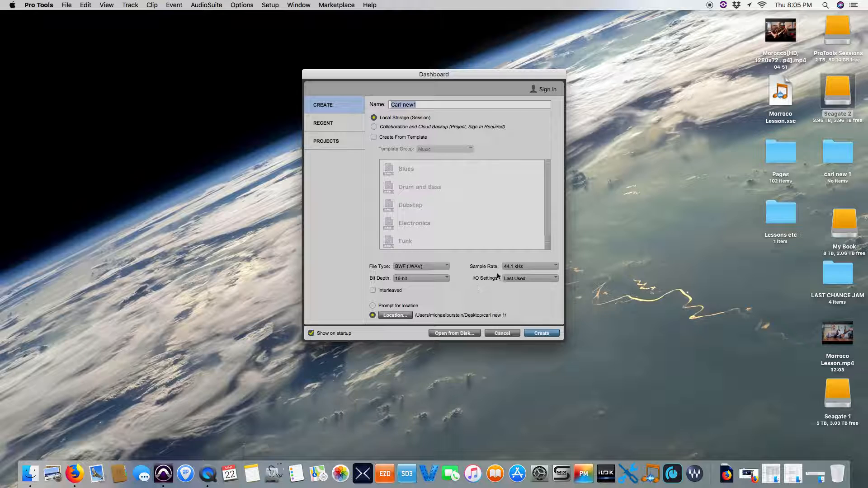
pyautogui.click(533, 265)
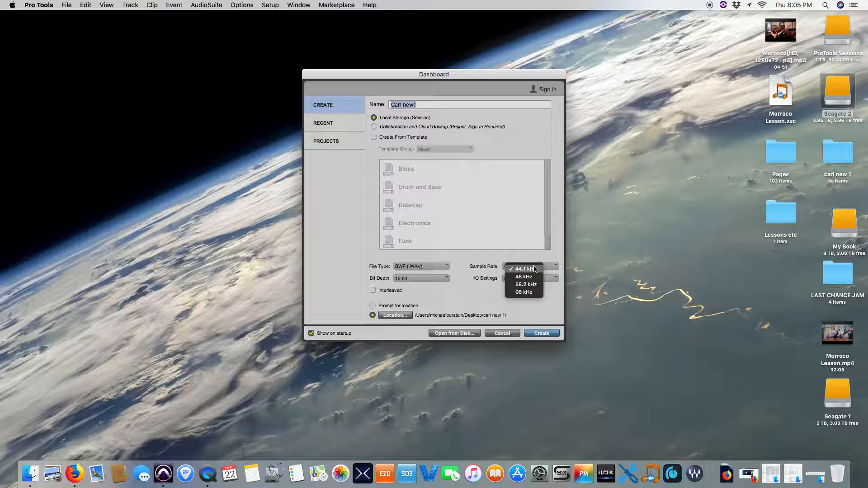
pyautogui.click(533, 268)
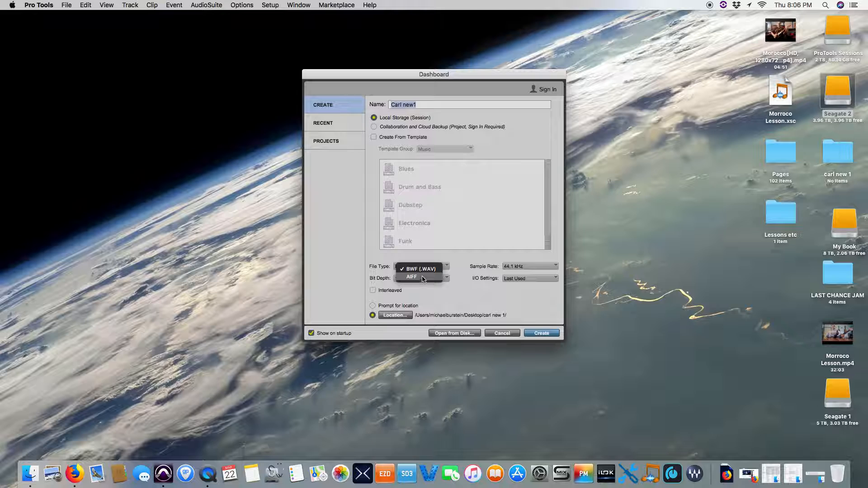
pyautogui.click(374, 262)
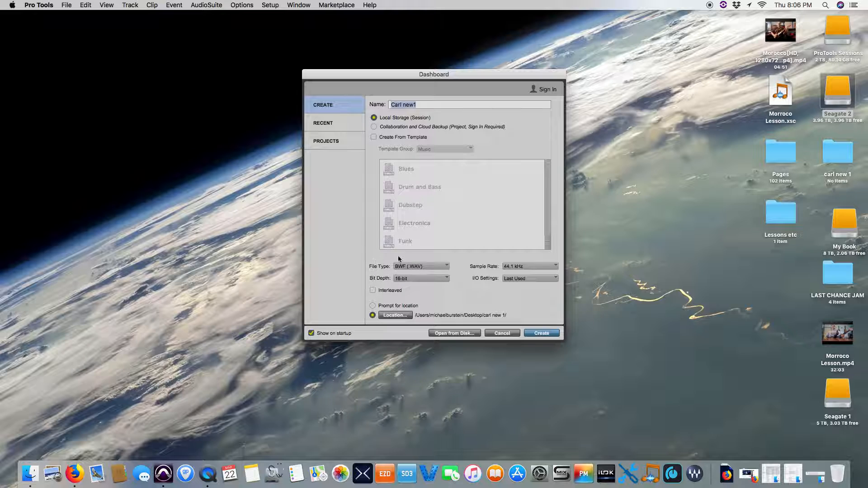
pyautogui.click(541, 333)
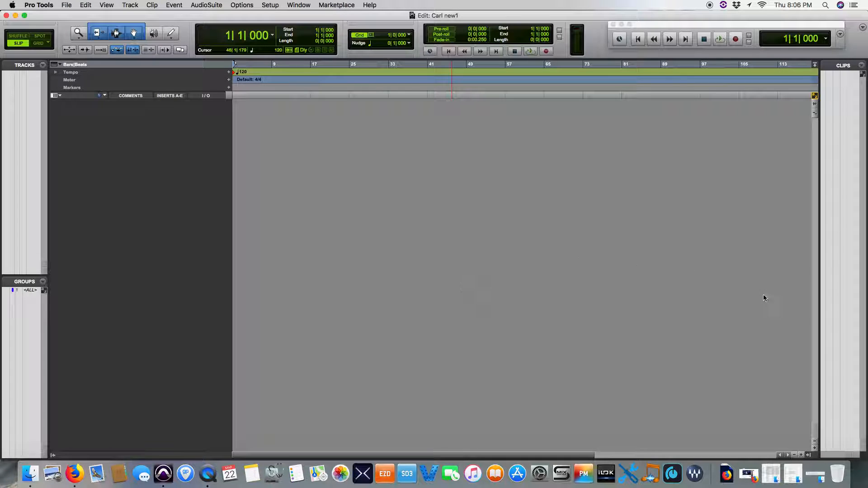
# Minimize the session's Edit window and restore it.
pyautogui.click(15, 16)
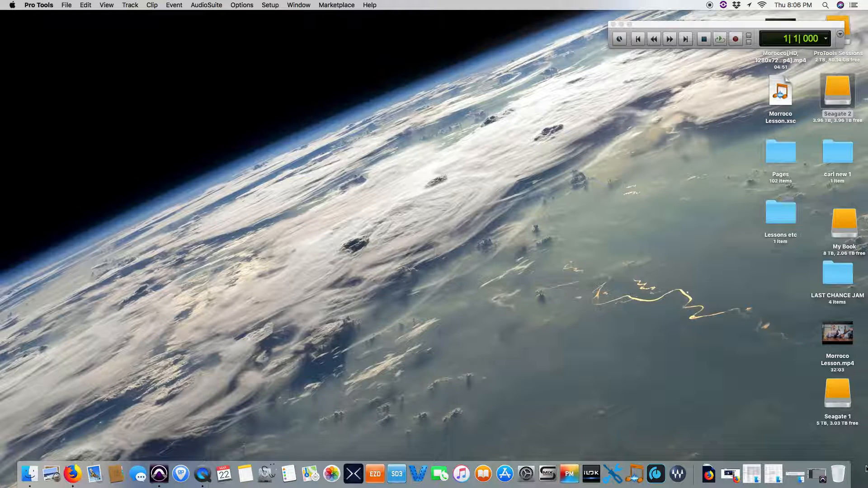
pyautogui.click(816, 476)
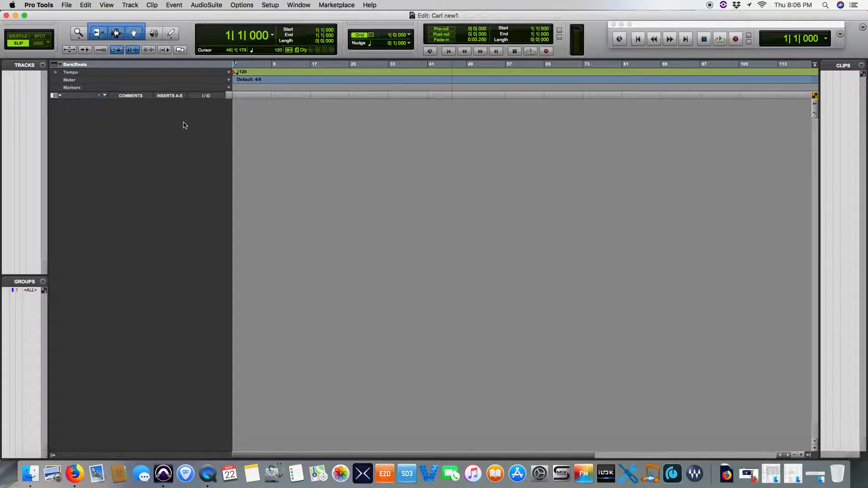
pyautogui.moveTo(65, 17)
pyautogui.mouseDown()
pyautogui.moveTo(74, 47)
pyautogui.moveTo(54, 14)
pyautogui.mouseUp()
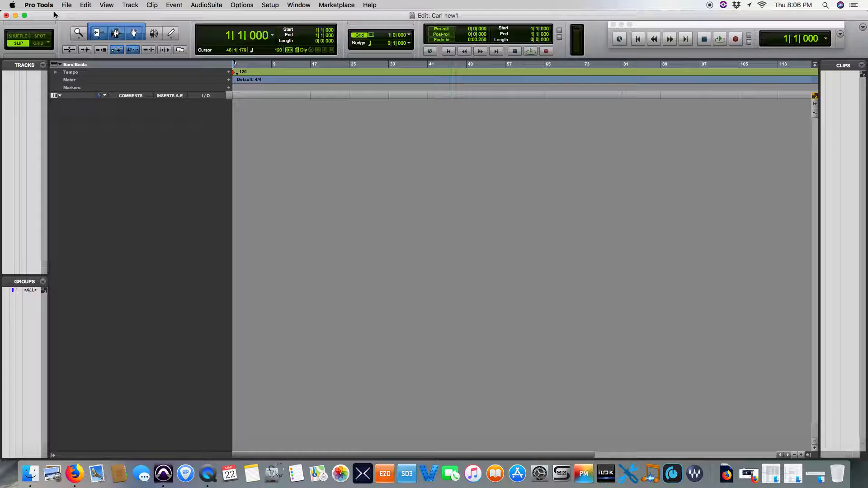
# Show the session's Mix window and close it to return to the Edit window.
pyautogui.click(294, 5)
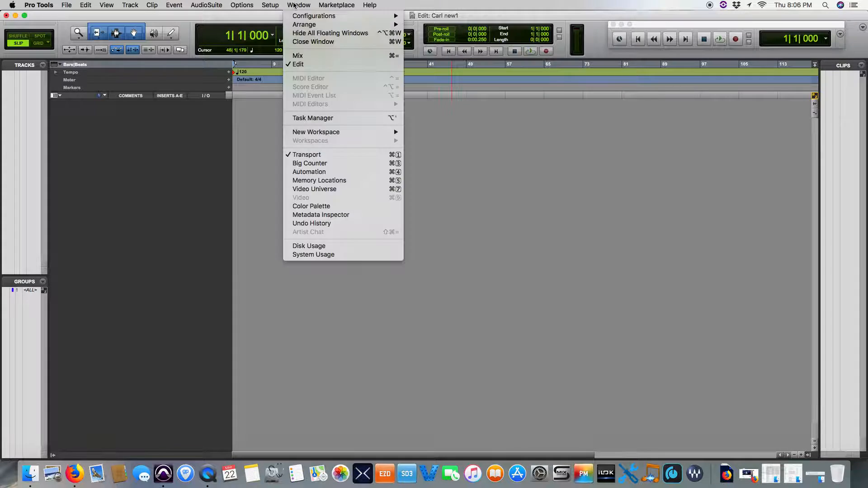
pyautogui.click(298, 56)
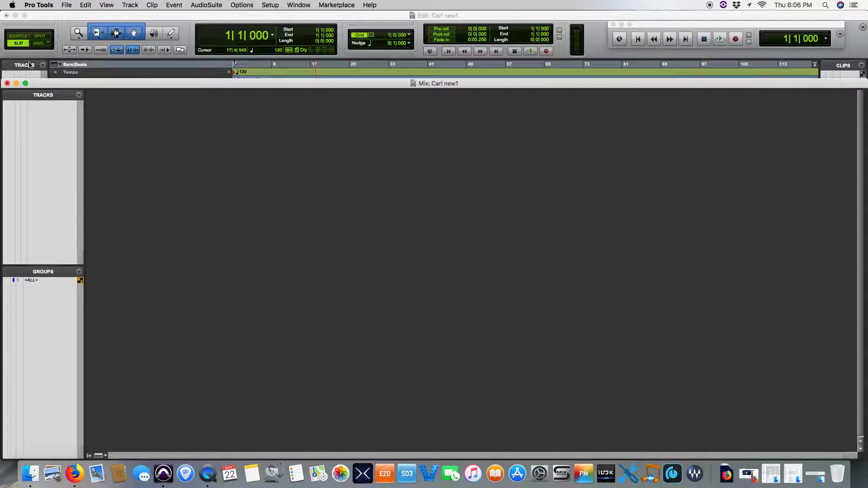
pyautogui.click(6, 84)
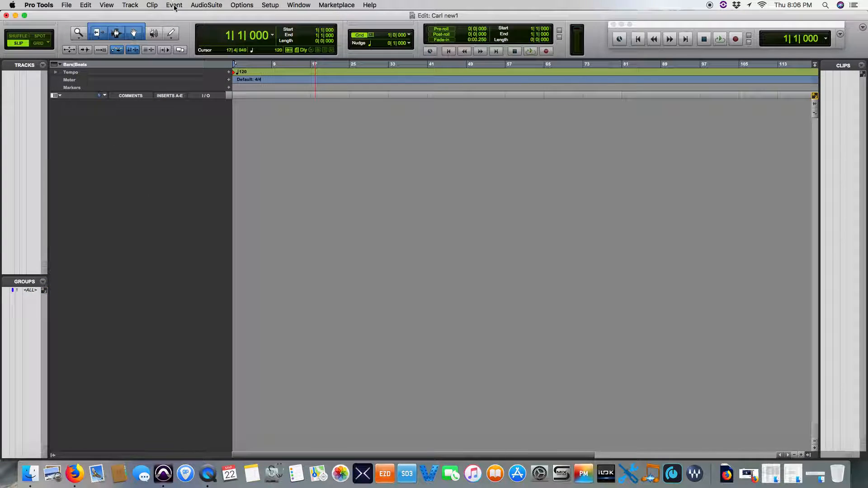
# Start adding new tracks to the session and set the track count to 1.
pyautogui.click(128, 5)
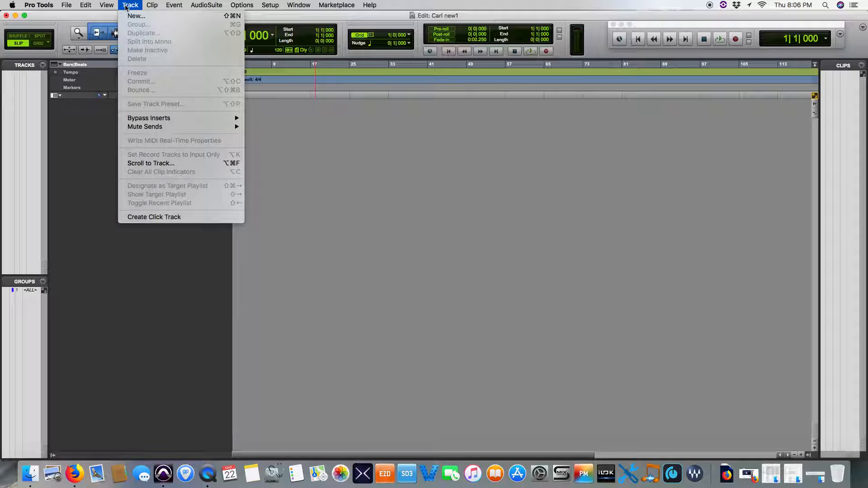
pyautogui.click(133, 16)
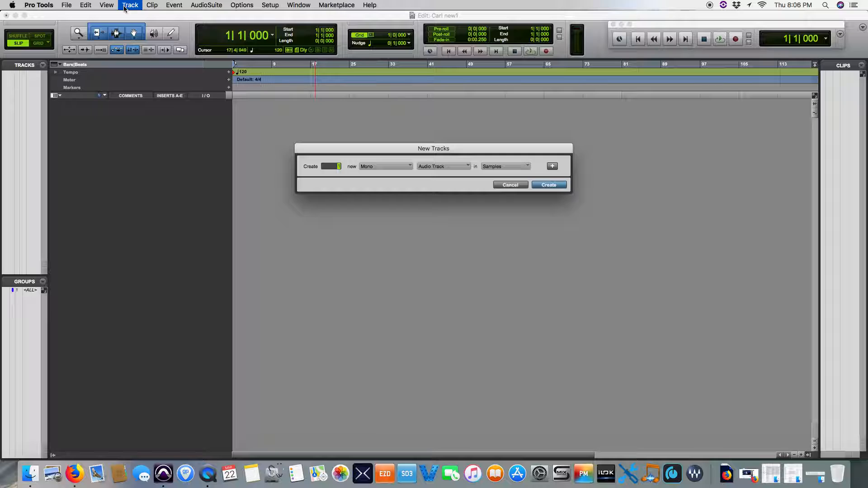
pyautogui.click(125, 6)
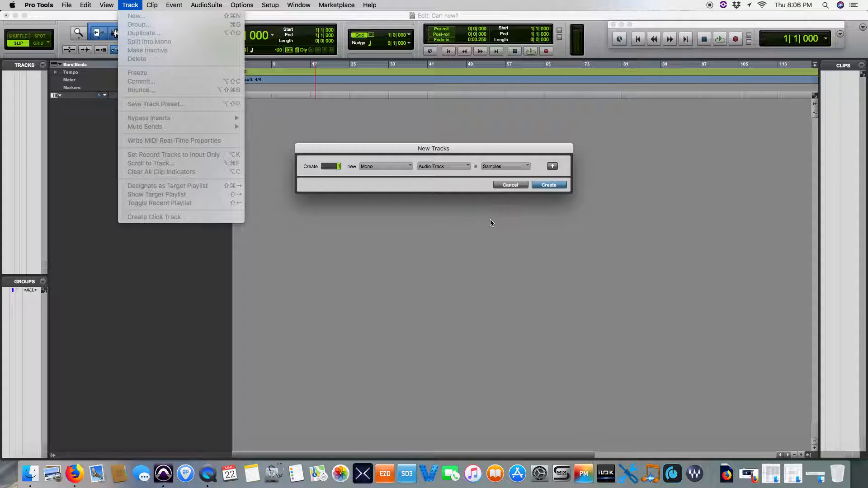
pyautogui.click(488, 150)
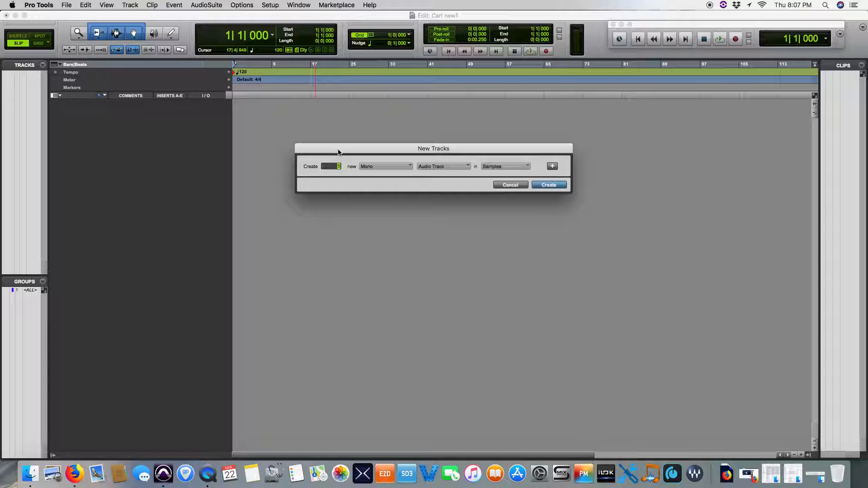
pyautogui.write('11')
# Examine the channel format, track type and timebase options for the new track.
pyautogui.click(397, 166)
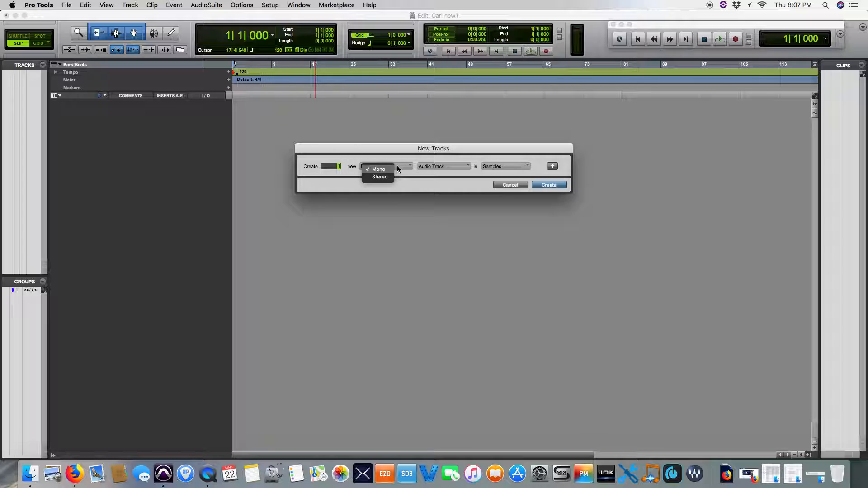
pyautogui.click(412, 154)
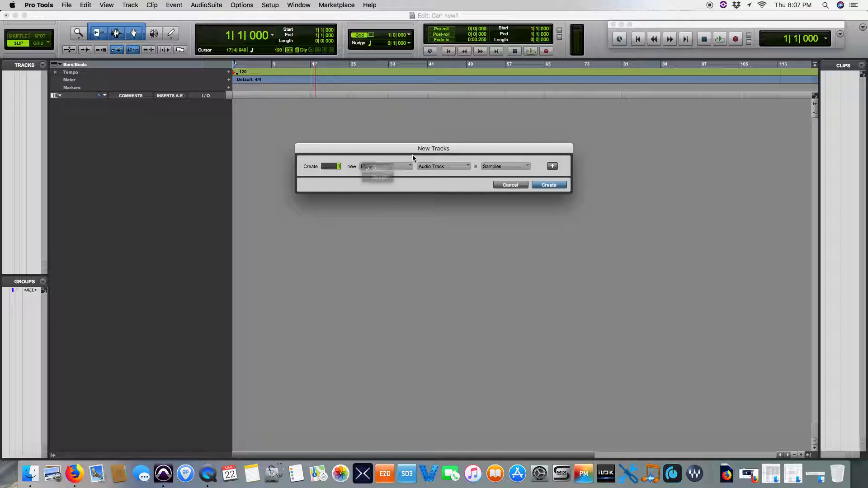
pyautogui.click(467, 170)
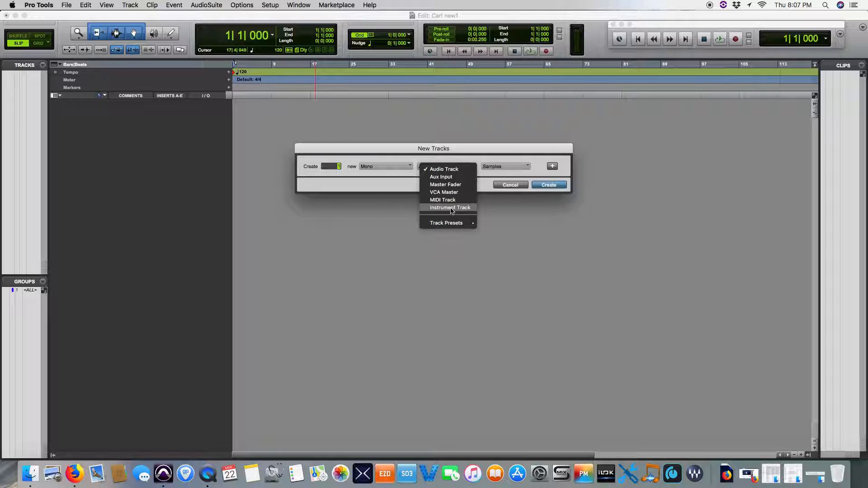
pyautogui.click(476, 151)
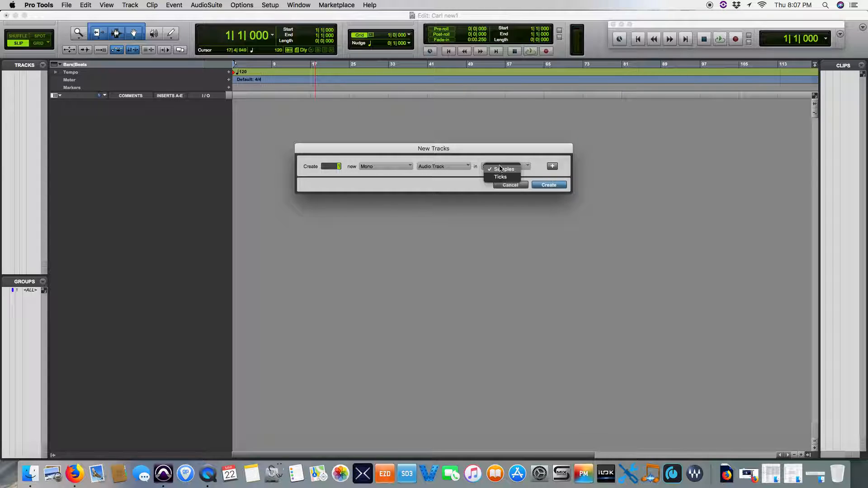
pyautogui.click(493, 154)
pyautogui.click(513, 167)
pyautogui.click(506, 169)
# Add four more rows to the new track list, each a mono audio track in Samples.
pyautogui.click(553, 166)
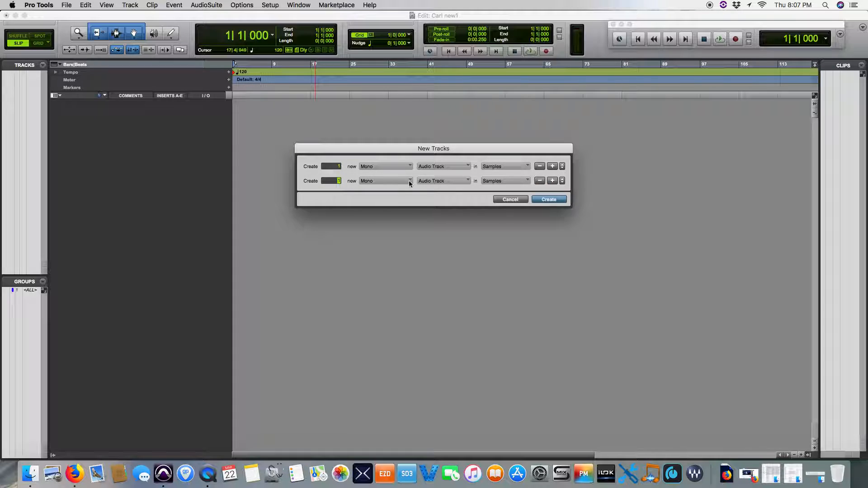
pyautogui.click(553, 180)
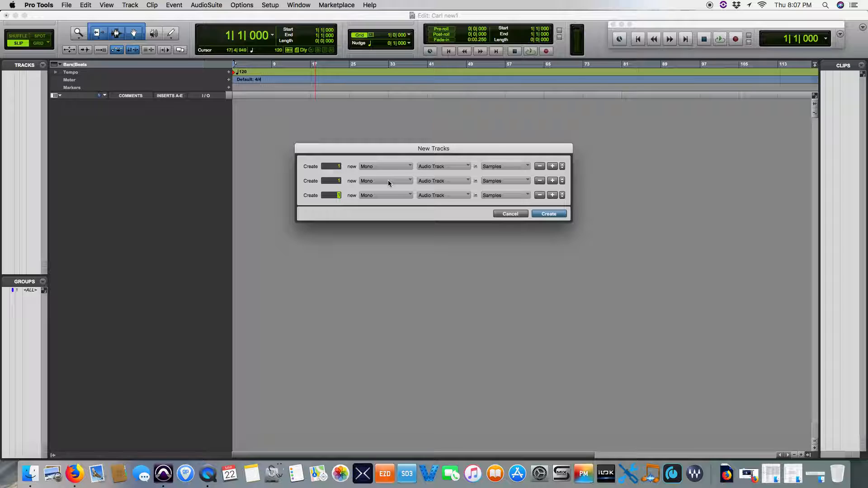
pyautogui.click(553, 195)
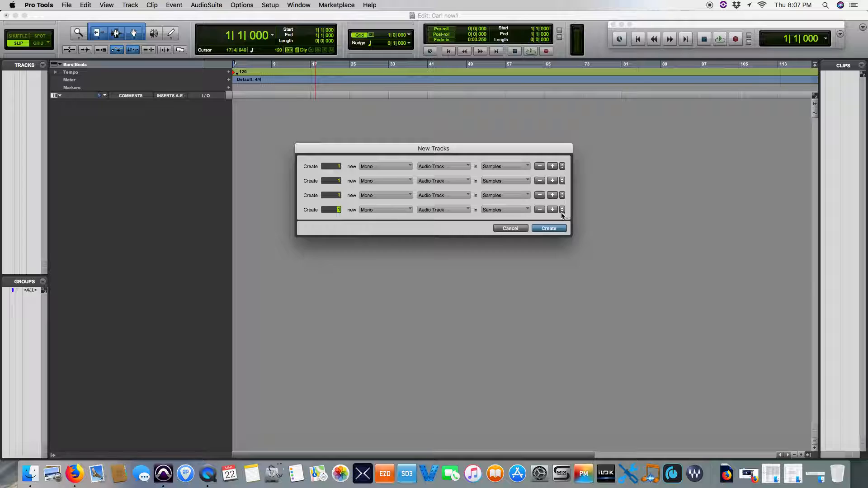
pyautogui.click(552, 209)
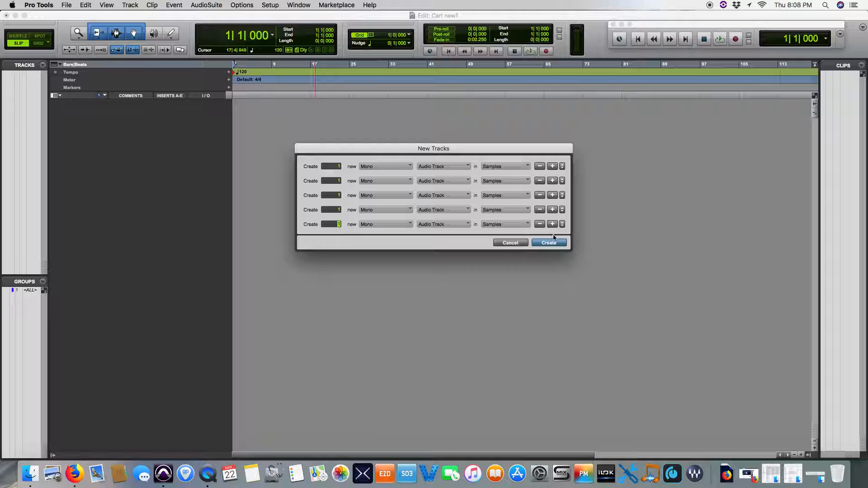
# Set the fifth new-track row to stereo and choose the DB-33 track preset from Avid's AIR Instruments Bundle.
pyautogui.click(371, 225)
pyautogui.click(455, 224)
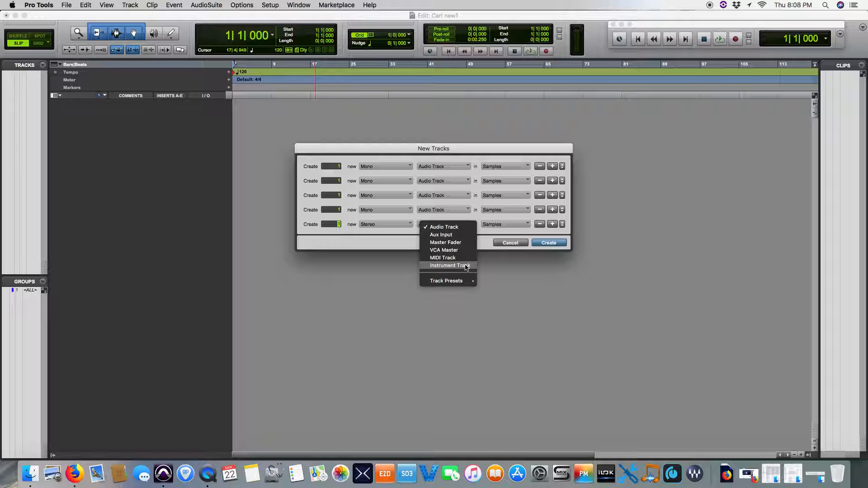
pyautogui.moveTo(465, 280)
pyautogui.moveTo(492, 283)
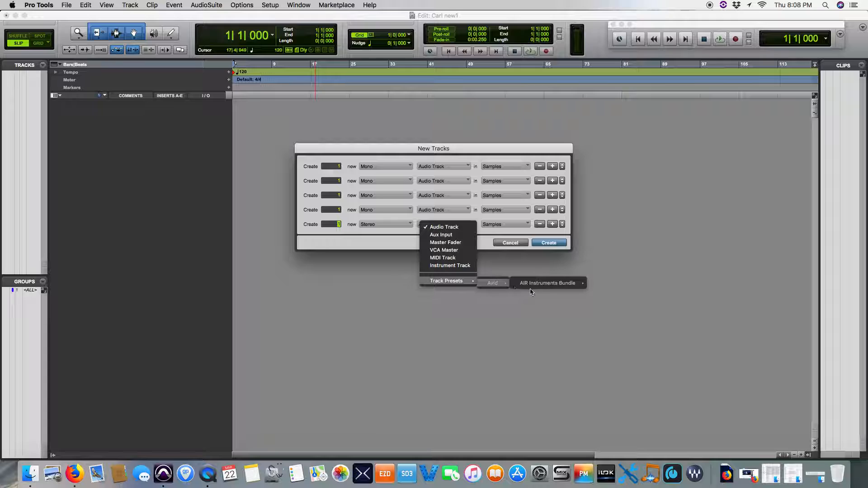
pyautogui.moveTo(544, 289)
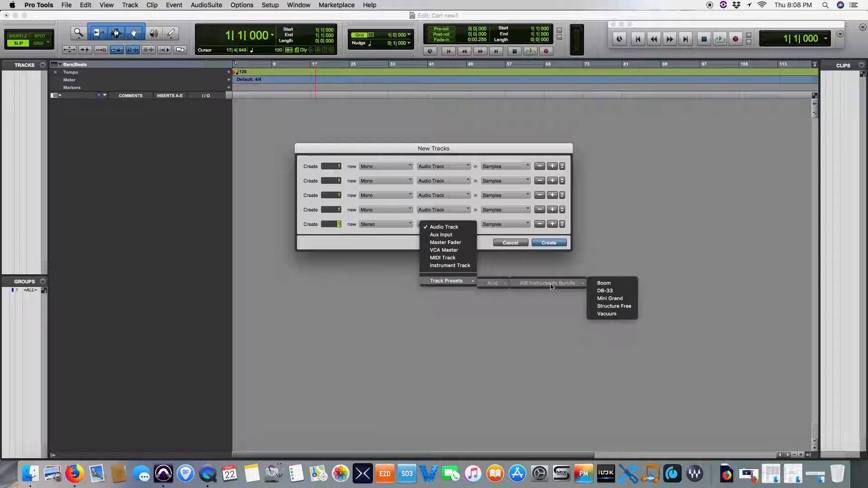
pyautogui.click(619, 291)
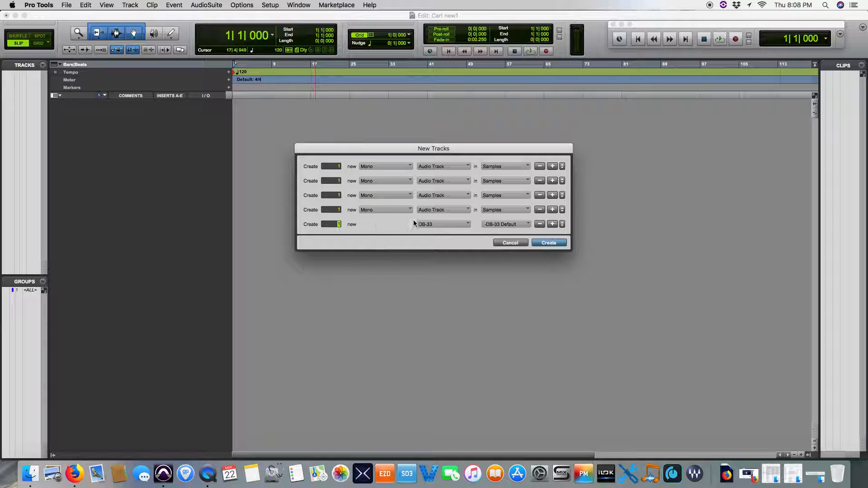
# Change the fifth row to a stereo instrument track in Ticks and create all the listed tracks.
pyautogui.click(436, 224)
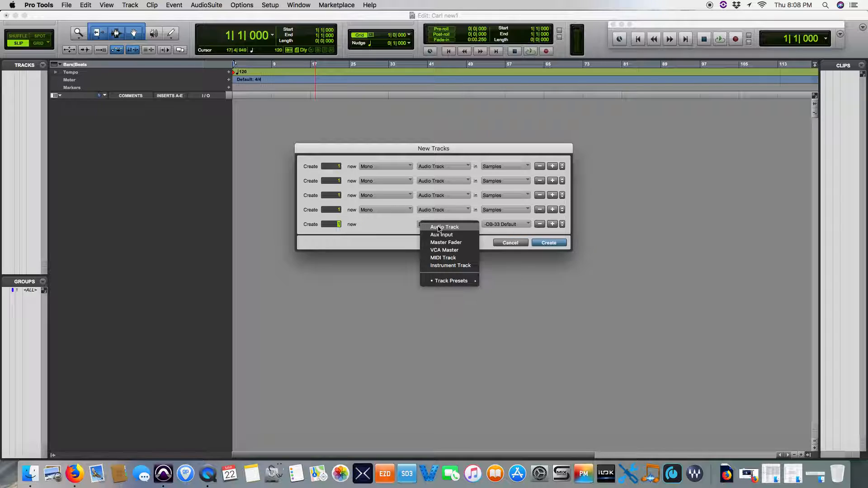
pyautogui.click(449, 266)
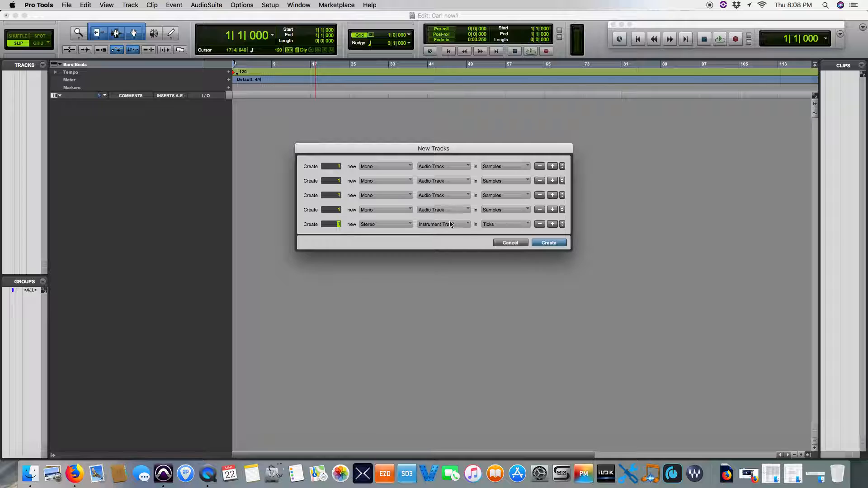
pyautogui.click(423, 226)
pyautogui.moveTo(452, 240)
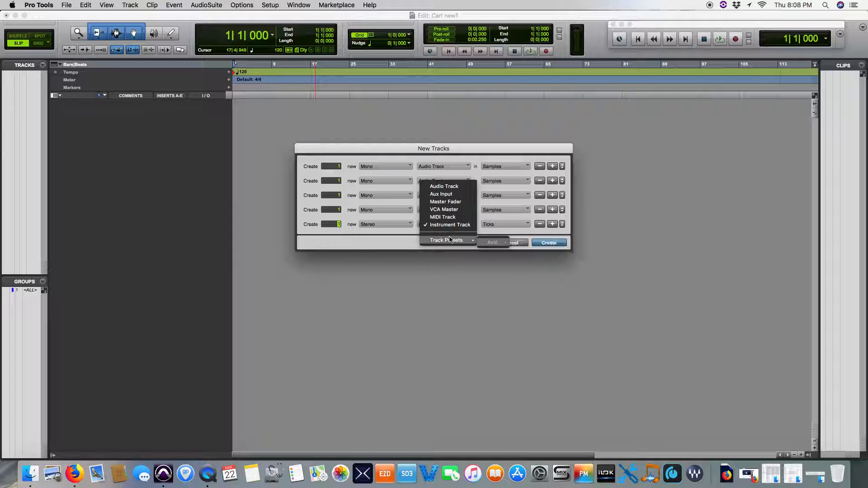
pyautogui.click(437, 225)
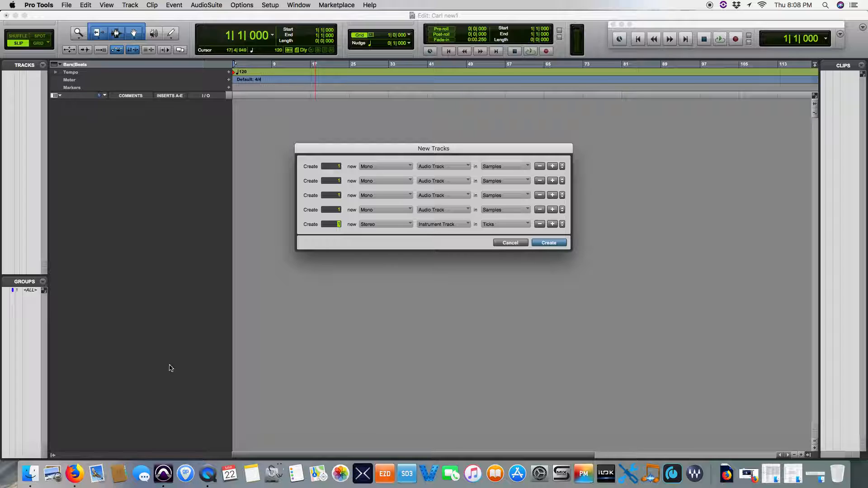
pyautogui.click(549, 243)
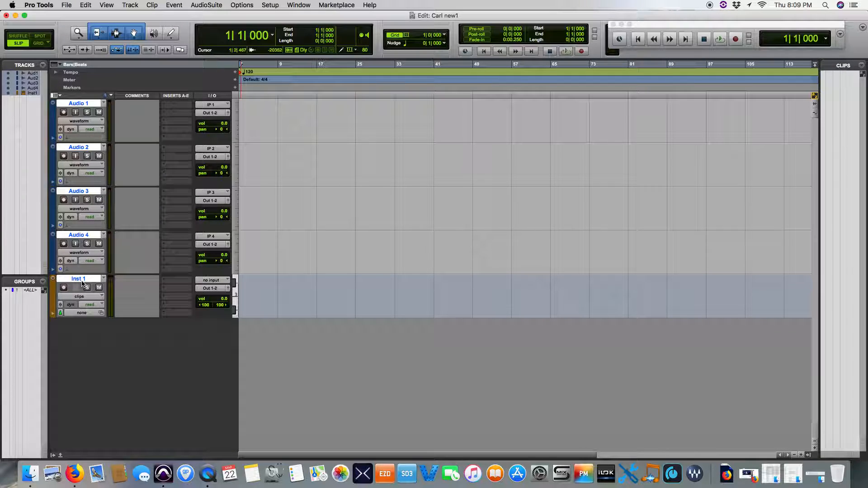
# Toggle the selection of all the new tracks together and leave every track deselected.
pyautogui.keyDown('alt'); pyautogui.click(82, 281); pyautogui.keyUp('alt')
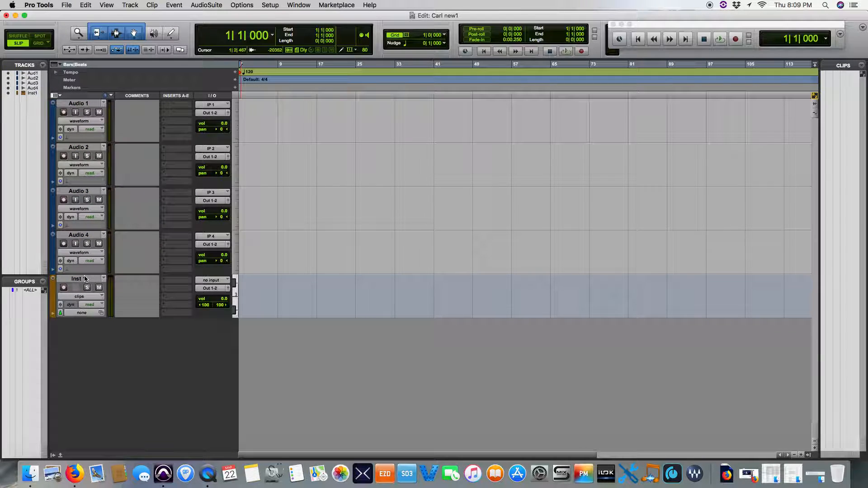
pyautogui.keyDown('alt'); pyautogui.click(83, 280); pyautogui.keyUp('alt')
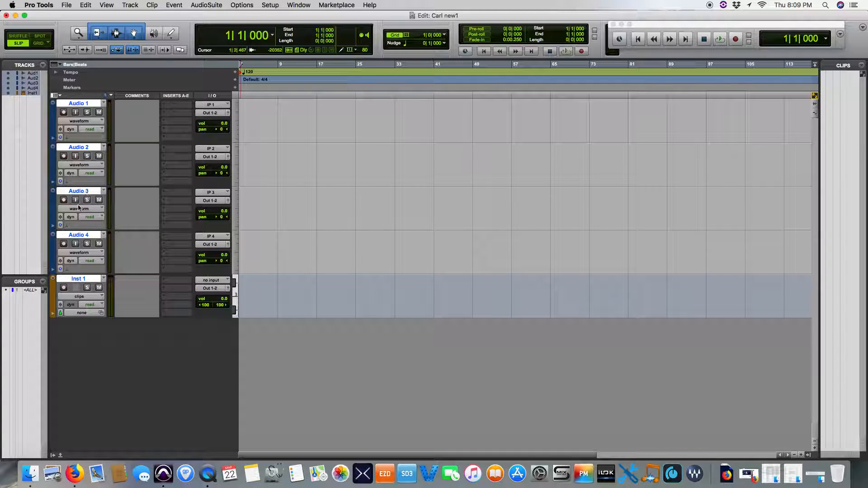
pyautogui.keyDown('alt'); pyautogui.click(86, 236); pyautogui.keyUp('alt')
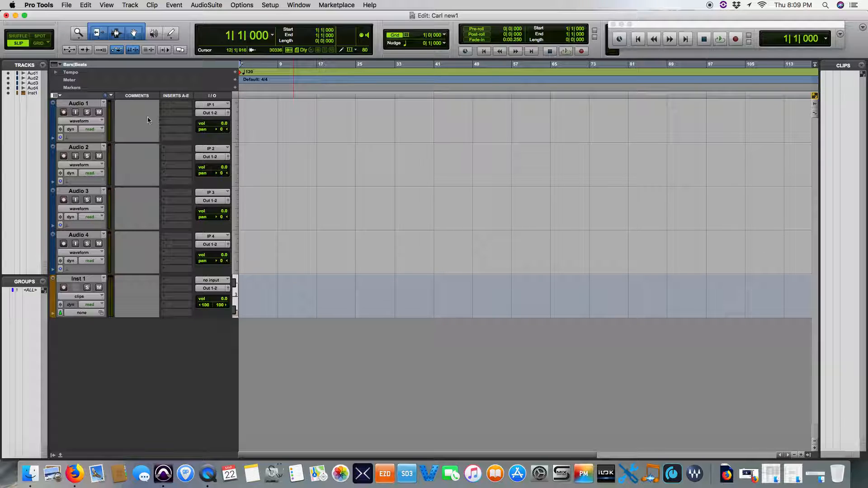
pyautogui.click(292, 5)
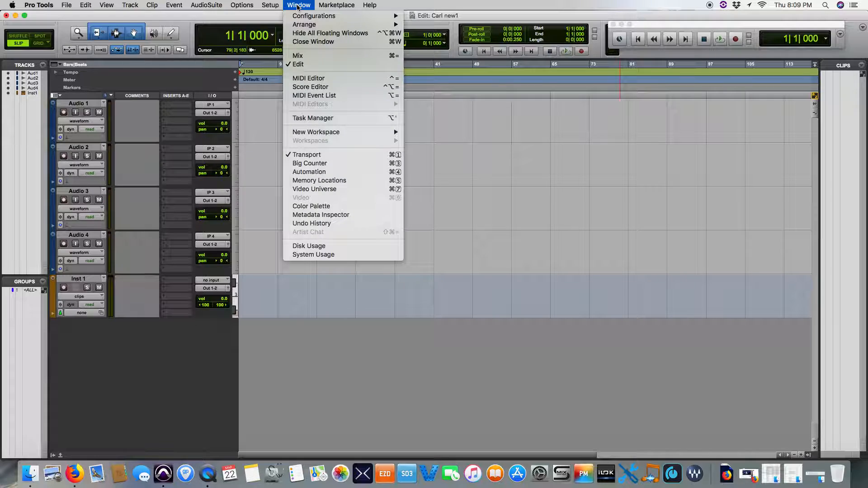
pyautogui.click(229, 13)
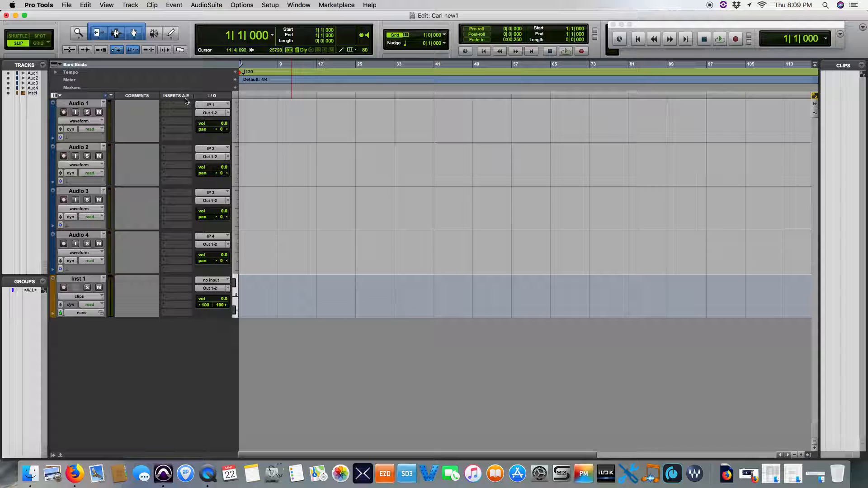
pyautogui.rightClick(127, 97)
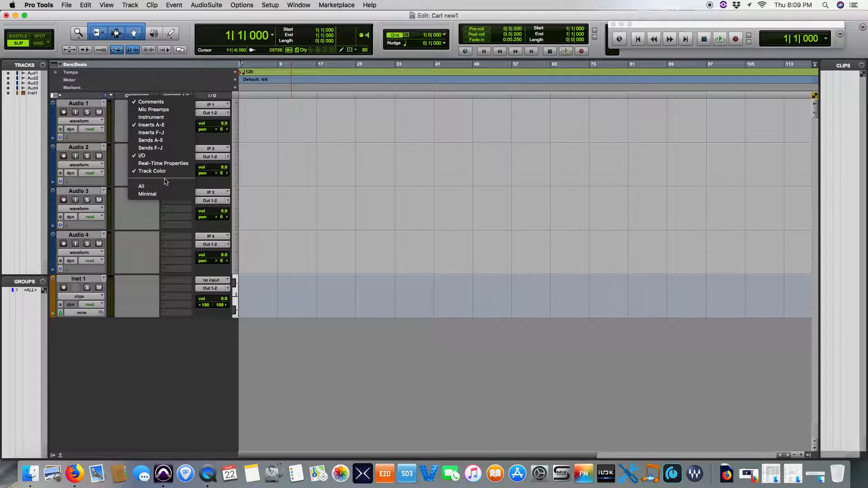
pyautogui.click(153, 69)
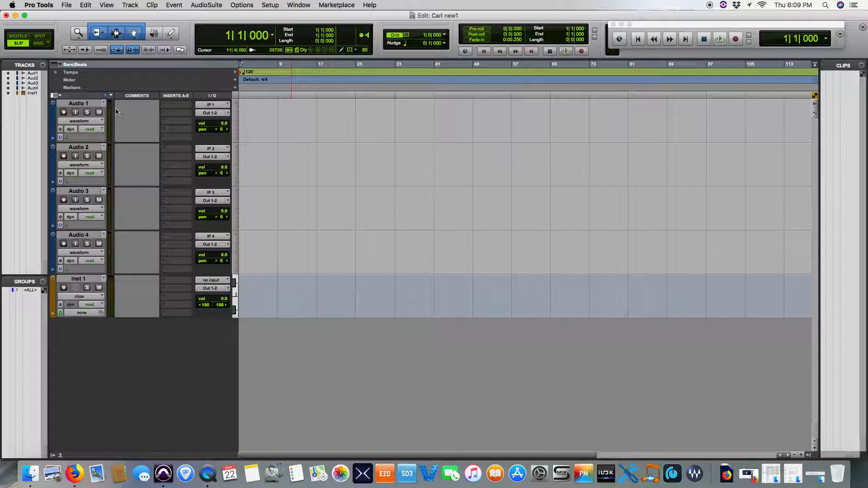
# Rename the Inst 1 instrument track as DRUMZ and save the session.
pyautogui.doubleClick(86, 279)
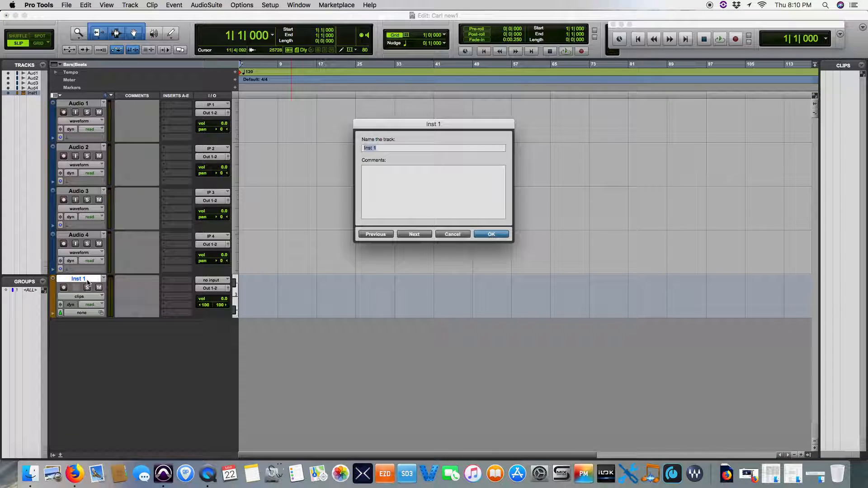
pyautogui.write('DRUMZ')
pyautogui.press('Return')
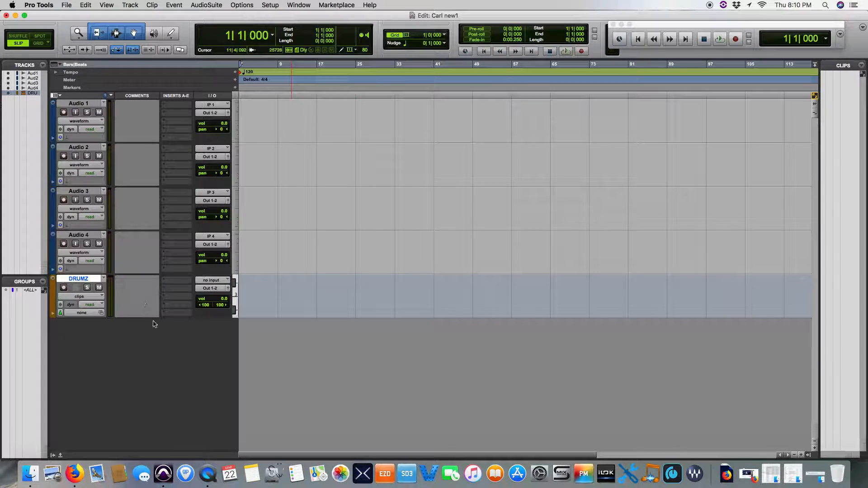
pyautogui.click(140, 292)
pyautogui.click(133, 266)
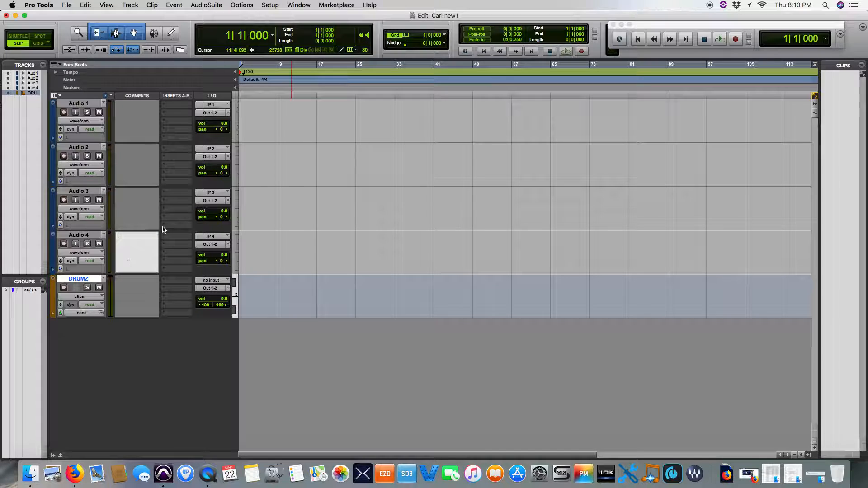
pyautogui.click(67, 5)
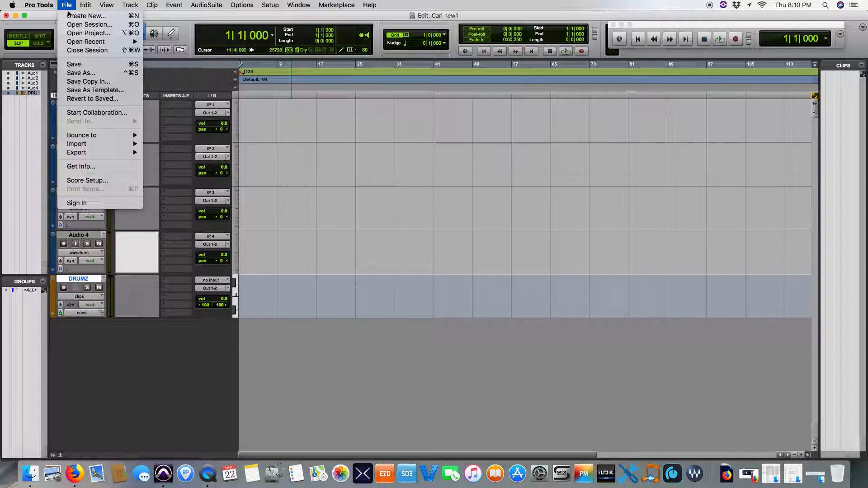
pyautogui.click(74, 65)
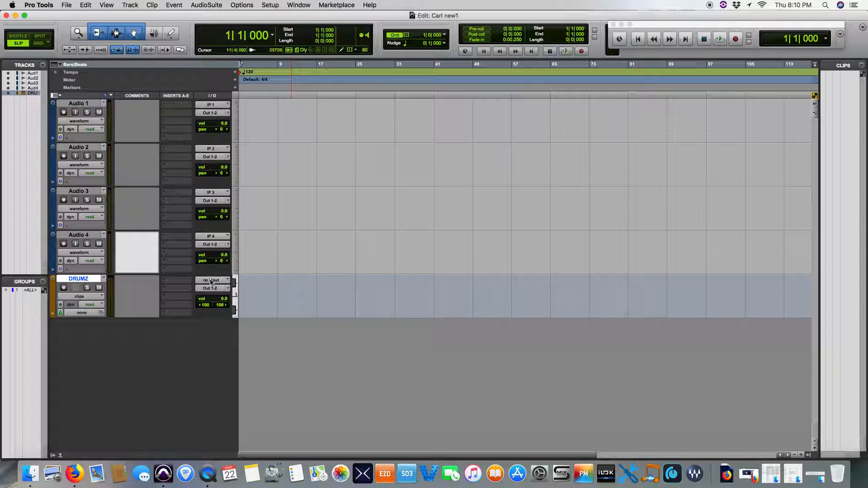
# Insert the AIR Music Technology multichannel plug-in Structure Free (stereo) in the first insert slot of the DRUMZ track.
pyautogui.click(164, 281)
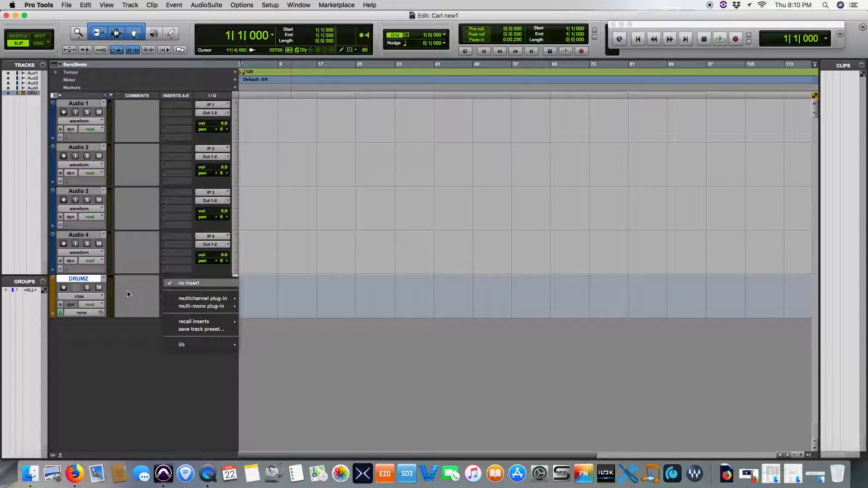
pyautogui.moveTo(197, 308)
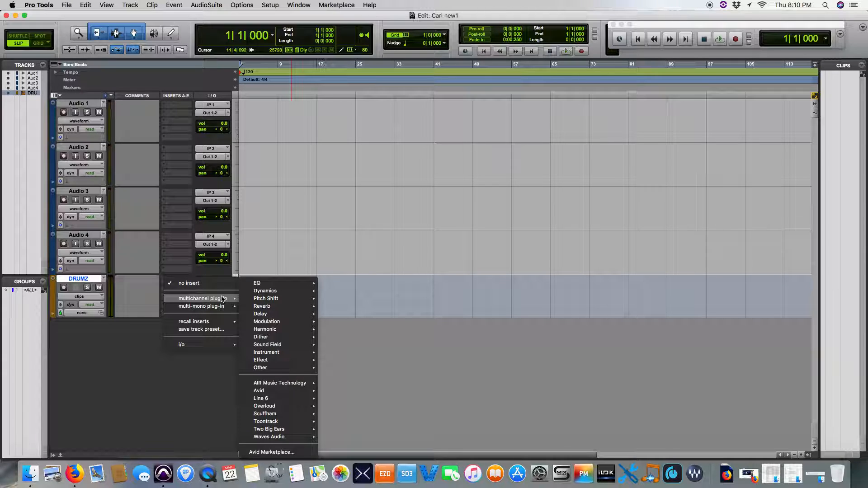
pyautogui.moveTo(247, 301)
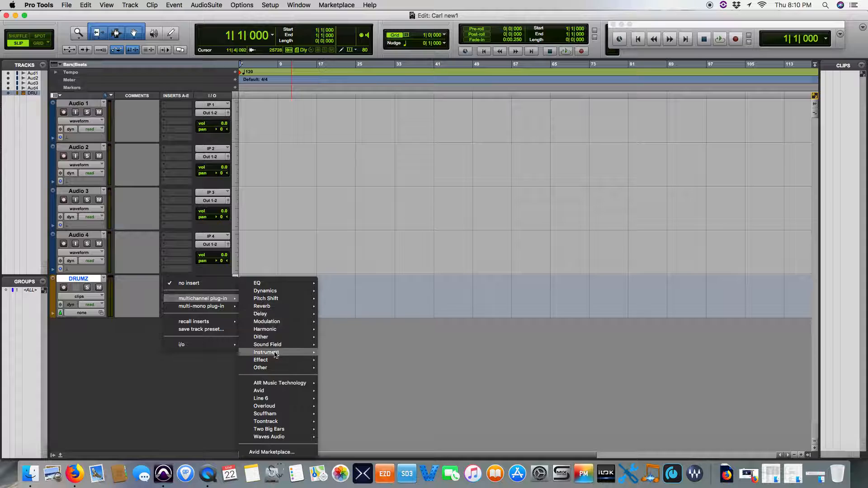
pyautogui.moveTo(278, 392)
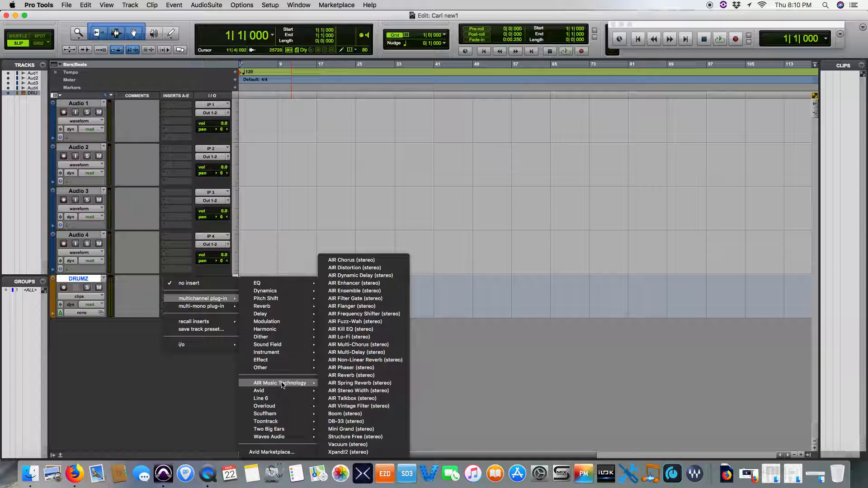
pyautogui.click(384, 437)
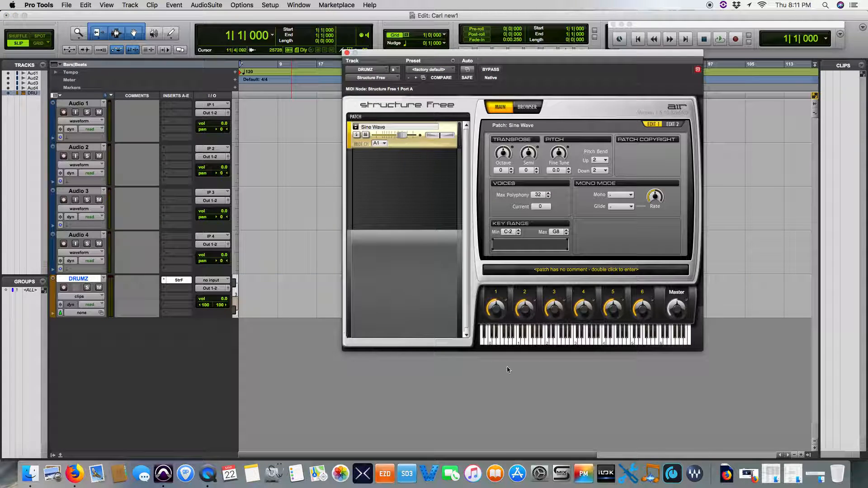
# Audition Structure Free's Sine Wave patch on its keyboard, view its file browser, and close the plug-in window.
pyautogui.click(563, 343)
pyautogui.click(564, 345)
pyautogui.moveTo(563, 344); pyautogui.dragTo(600, 340)
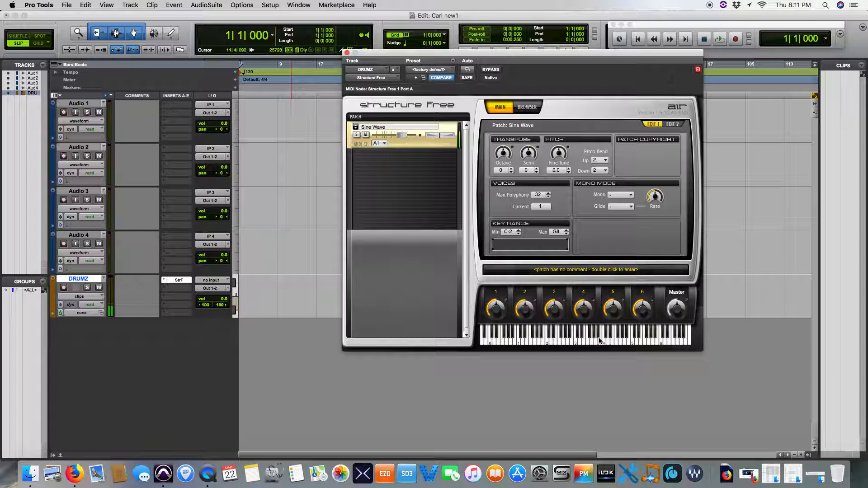
pyautogui.click(528, 107)
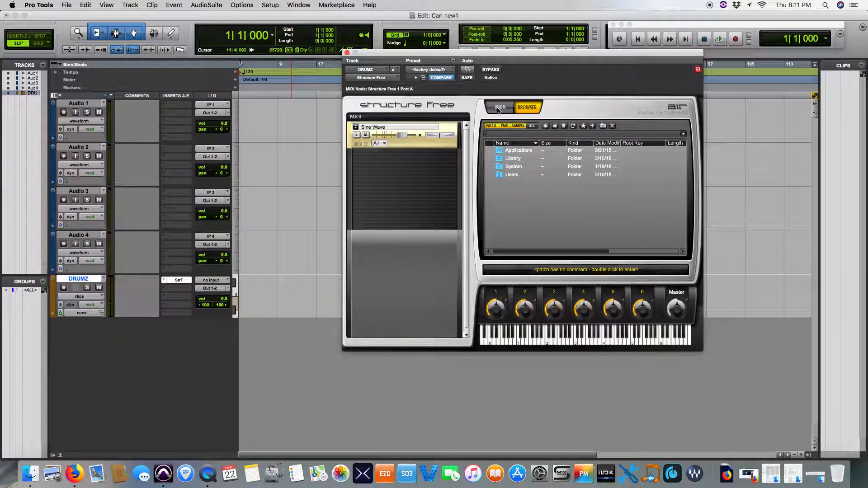
pyautogui.click(499, 108)
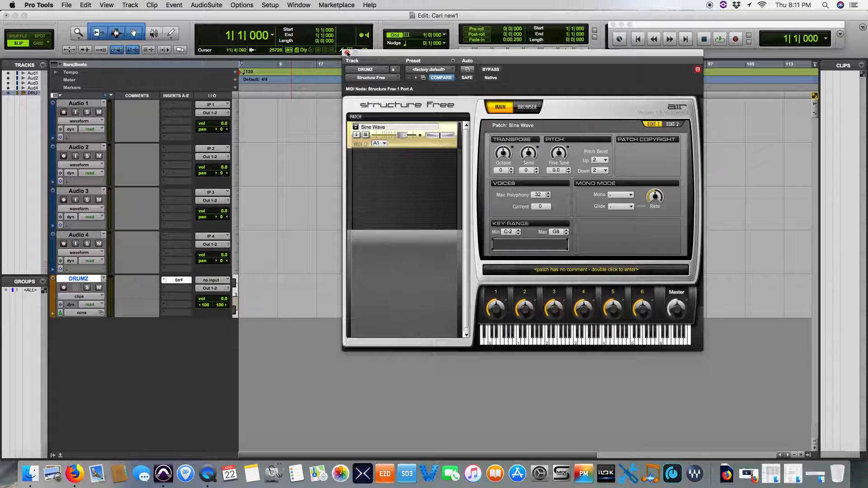
pyautogui.click(346, 53)
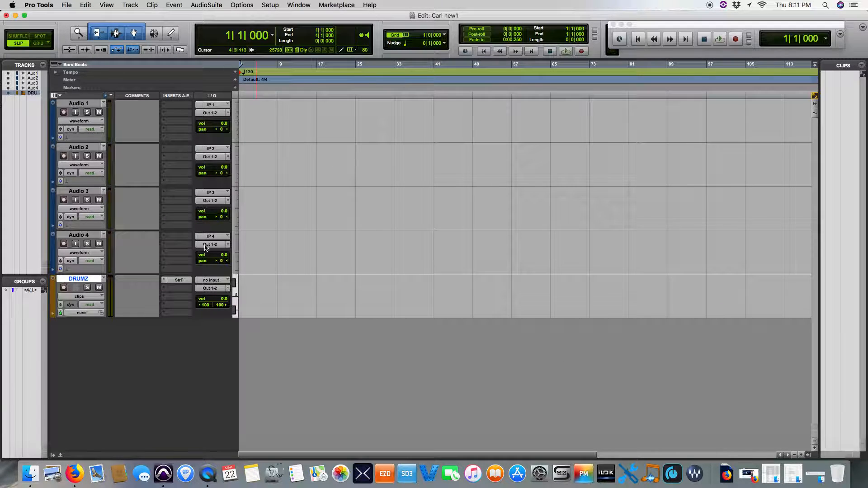
# Replace Structure Free on the DRUMZ track with the DB-33 (stereo) instrument plug-in and play notes on its keyboard.
pyautogui.click(167, 287)
pyautogui.moveTo(181, 283)
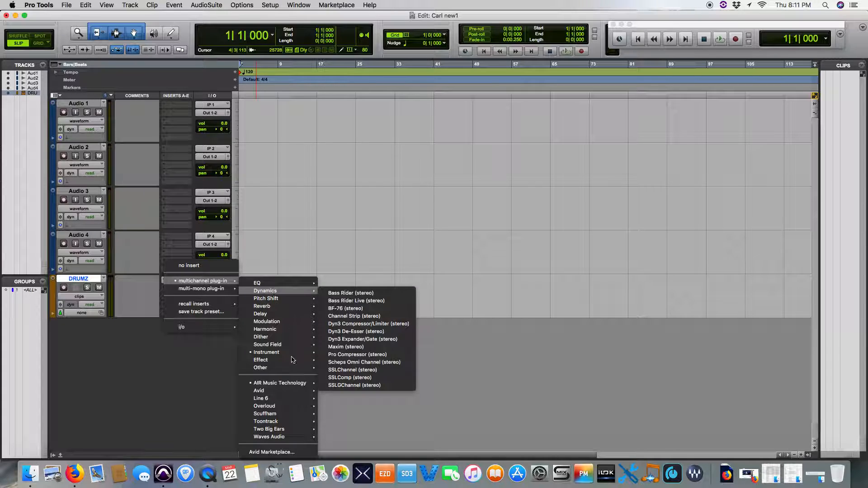
pyautogui.moveTo(278, 300)
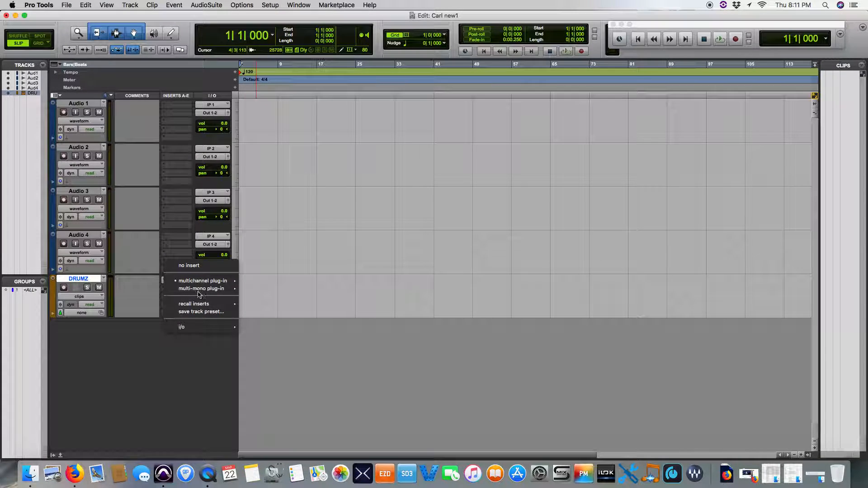
pyautogui.moveTo(276, 355)
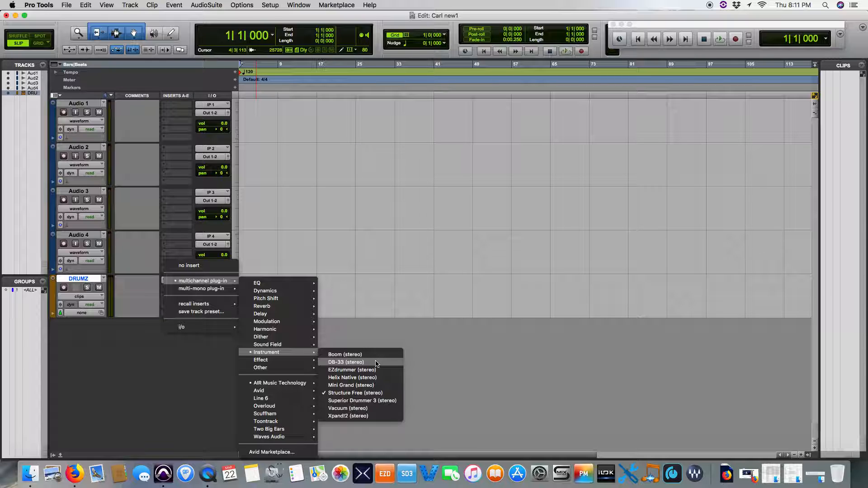
pyautogui.press('Escape')
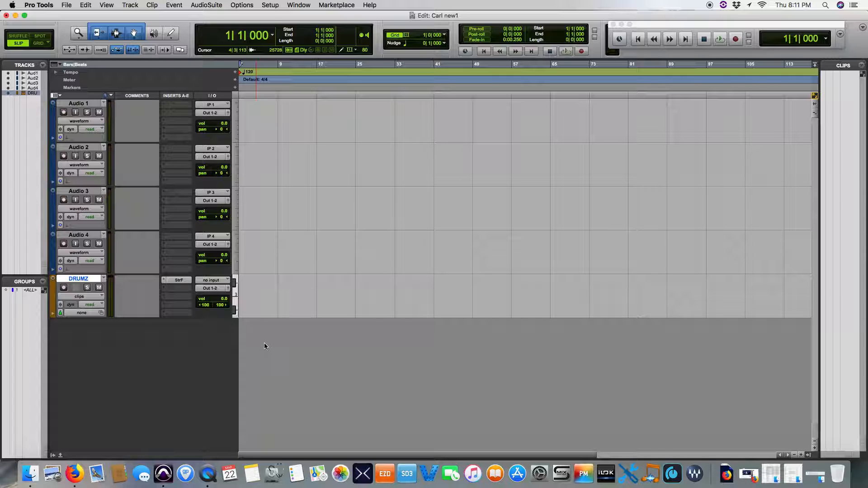
pyautogui.moveTo(428, 221)
pyautogui.mouseDown()
pyautogui.moveTo(488, 229)
pyautogui.moveTo(637, 216)
pyautogui.mouseUp()
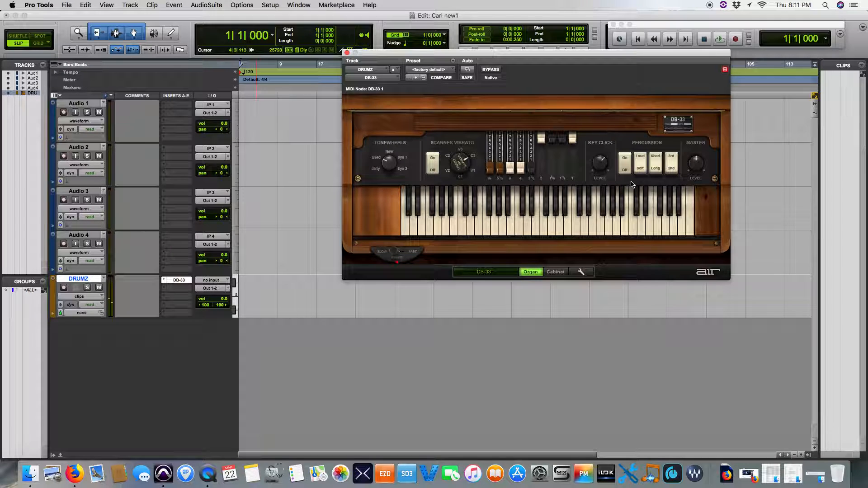
# Play several notes across the DB-33 organ's keyboard and close the plug-in window.
pyautogui.click(469, 222)
pyautogui.click(547, 224)
pyautogui.click(518, 225)
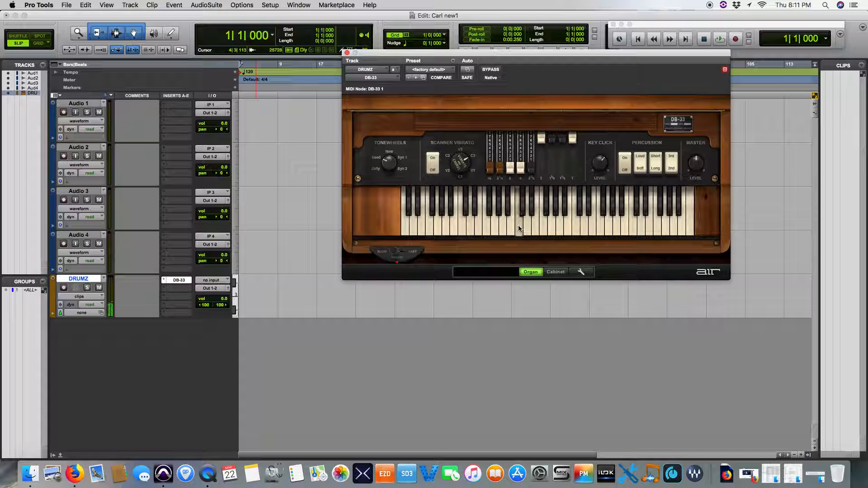
pyautogui.moveTo(415, 223)
pyautogui.mouseDown()
pyautogui.moveTo(529, 242)
pyautogui.moveTo(693, 235)
pyautogui.moveTo(427, 218)
pyautogui.moveTo(657, 234)
pyautogui.moveTo(501, 223)
pyautogui.moveTo(609, 212)
pyautogui.moveTo(612, 191)
pyautogui.moveTo(632, 191)
pyautogui.mouseUp()
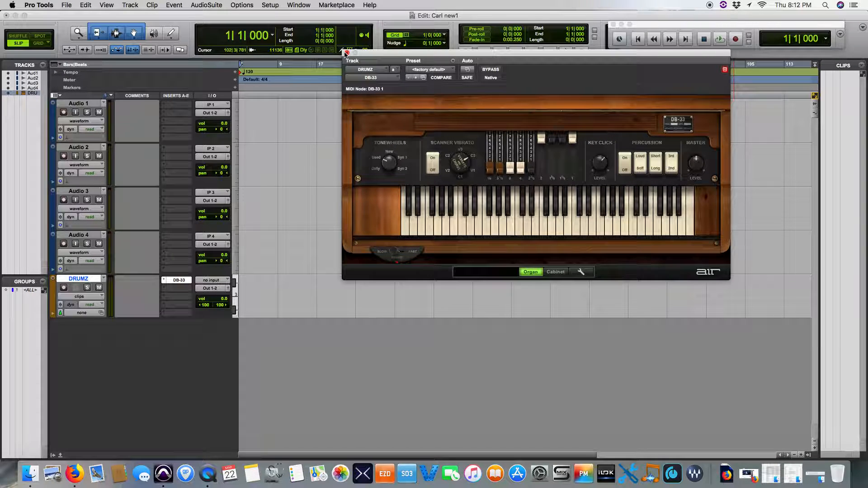
pyautogui.click(346, 53)
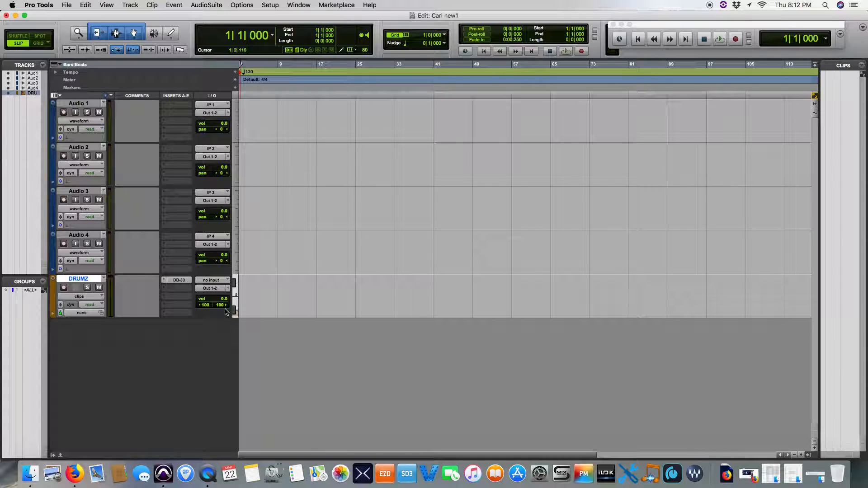
# Replace DB-33 on the DRUMZ track with the Superior Drummer 3 (stereo) instrument plug-in and reposition its window so it is fully in view.
pyautogui.click(164, 282)
pyautogui.moveTo(235, 285)
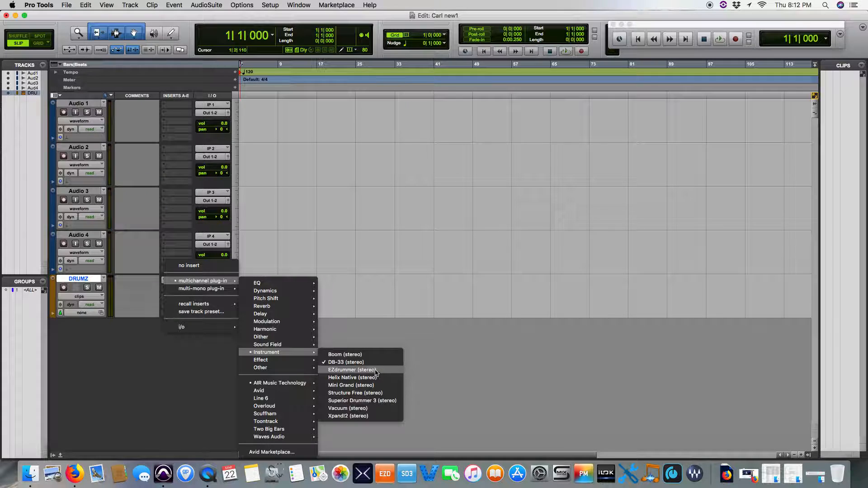
pyautogui.click(398, 402)
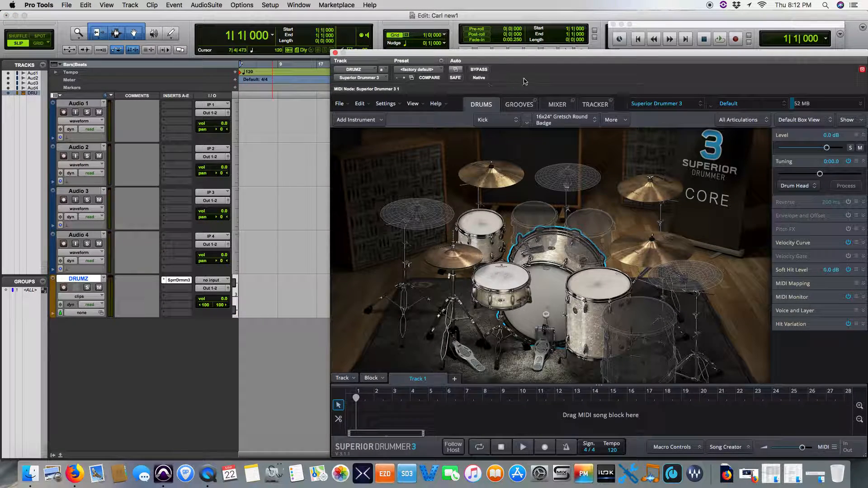
pyautogui.moveTo(546, 55); pyautogui.dragTo(336, 16)
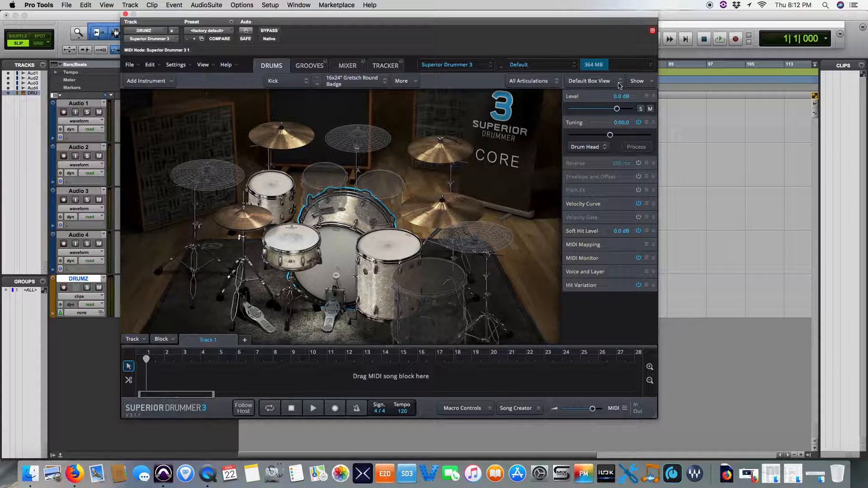
# Audition the snare, toms and kick in Superior Drummer 3 and close the plug-in window.
pyautogui.click(295, 249)
pyautogui.click(271, 188)
pyautogui.click(389, 246)
pyautogui.click(337, 273)
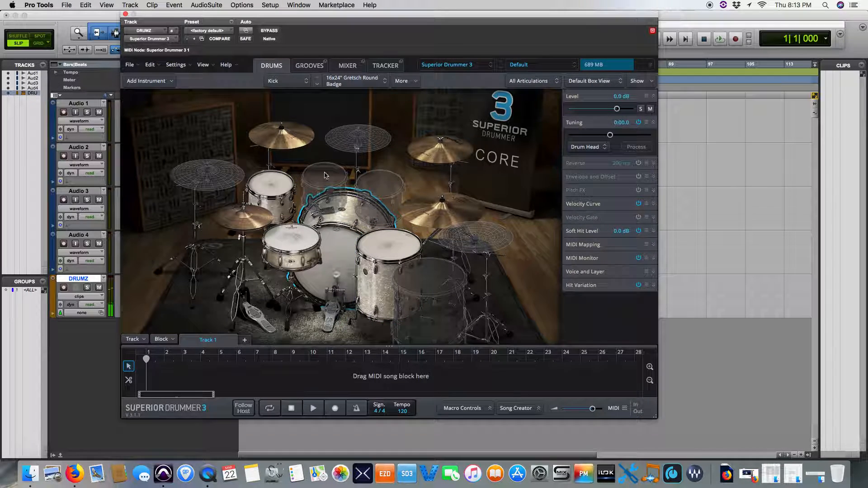
pyautogui.click(125, 14)
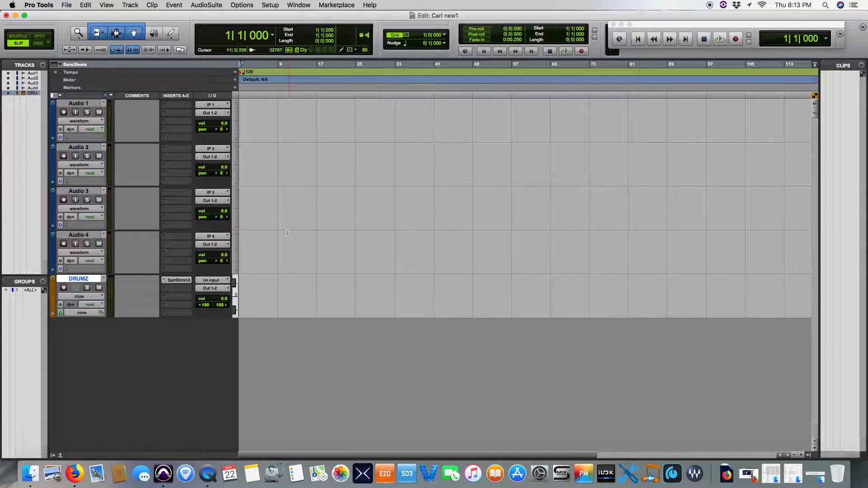
# Insert the Waves Audio plug-in CLA Unplugged (mono/stereo) in Audio 1's first insert slot and move its window clear of the track controls.
pyautogui.click(165, 108)
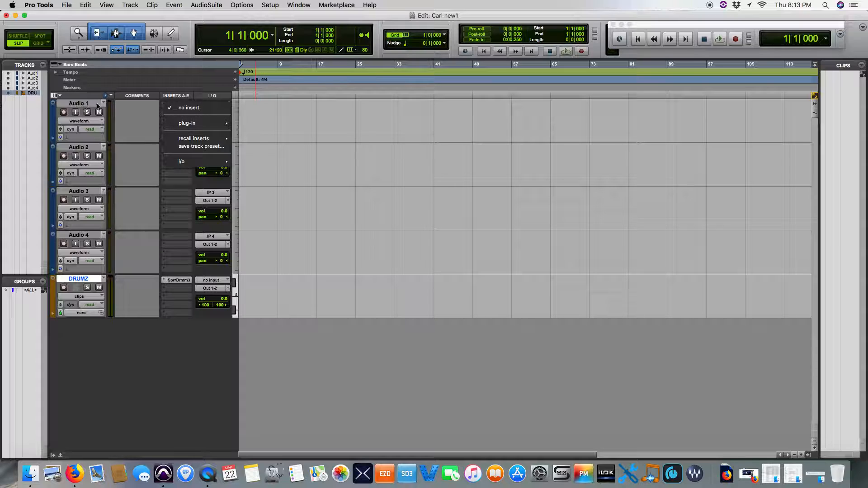
pyautogui.moveTo(188, 125)
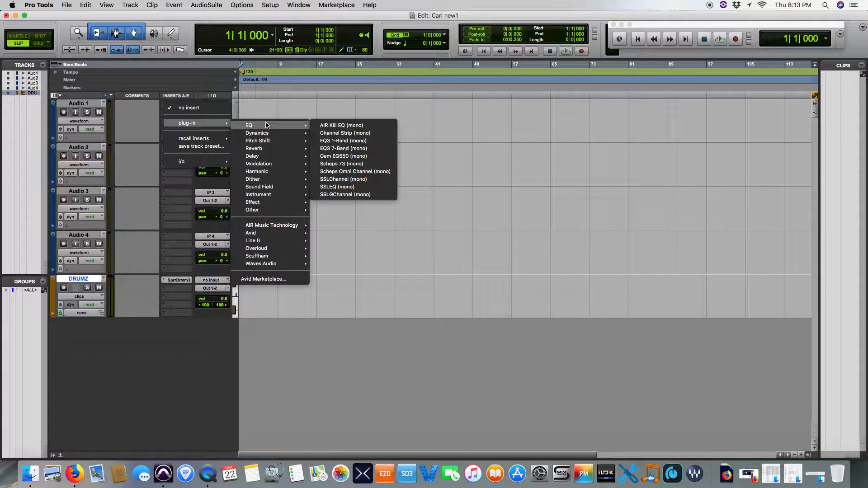
pyautogui.moveTo(287, 266)
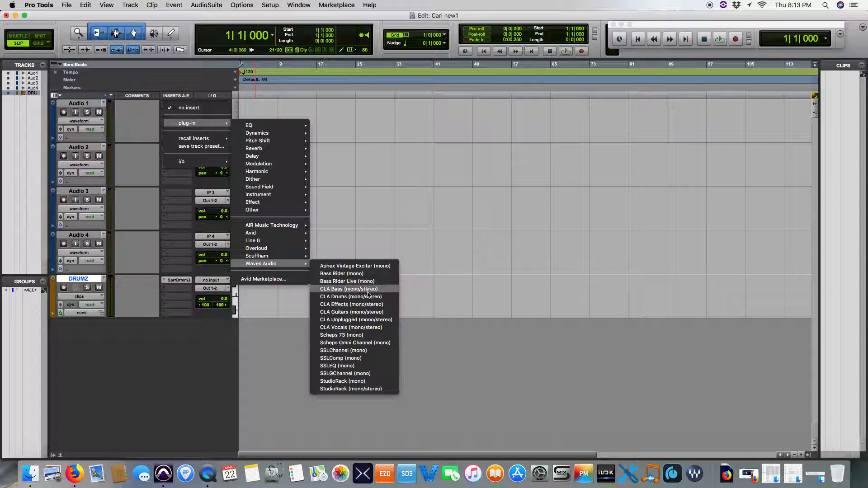
pyautogui.click(367, 320)
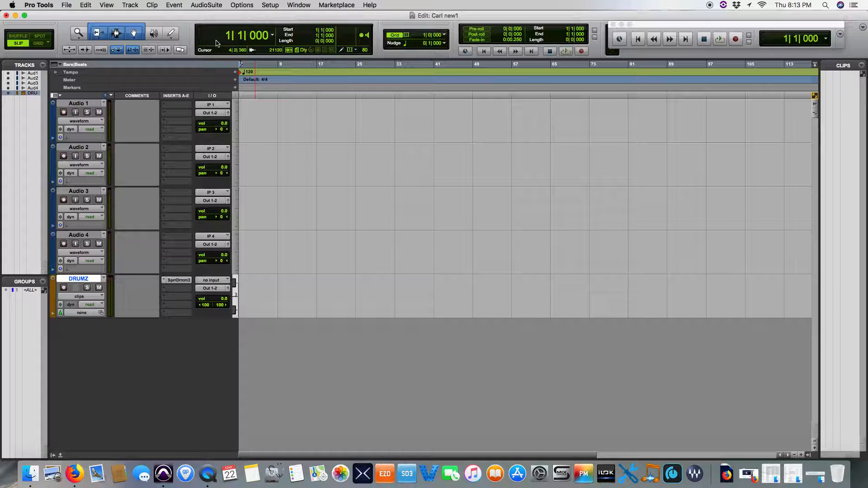
pyautogui.moveTo(168, 16); pyautogui.dragTo(318, 122)
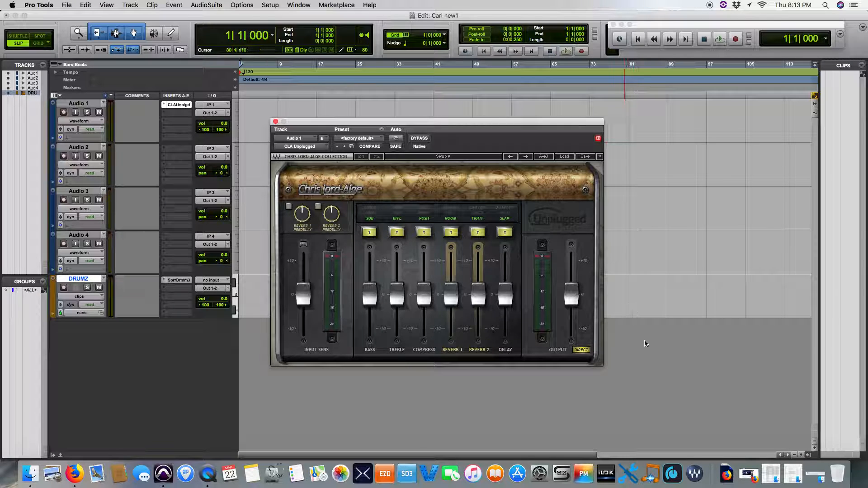
pyautogui.moveTo(303, 123); pyautogui.dragTo(333, 107)
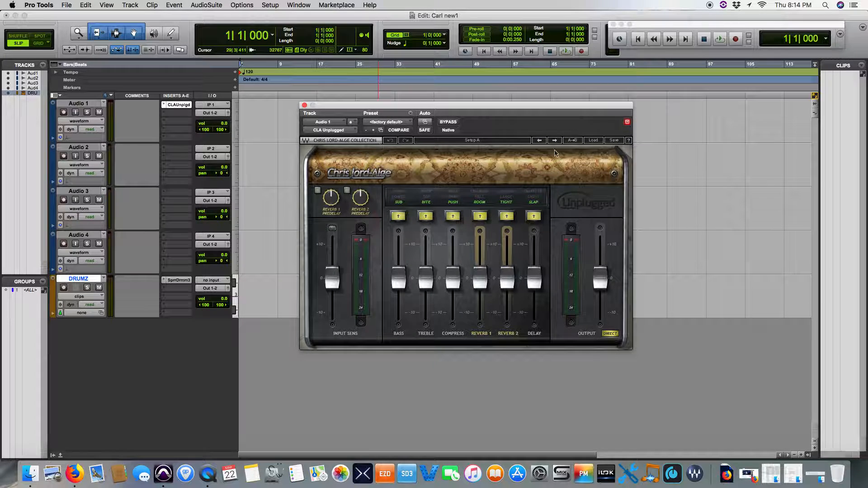
# Replace the first insert on Audio 1 with the Waves Audio plug-in CLA Vocals (mono/stereo) and close its window.
pyautogui.click(164, 106)
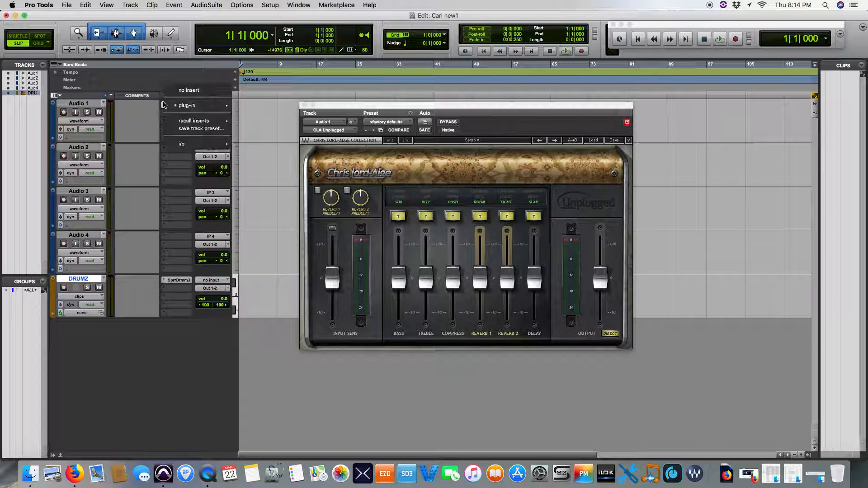
pyautogui.moveTo(185, 107)
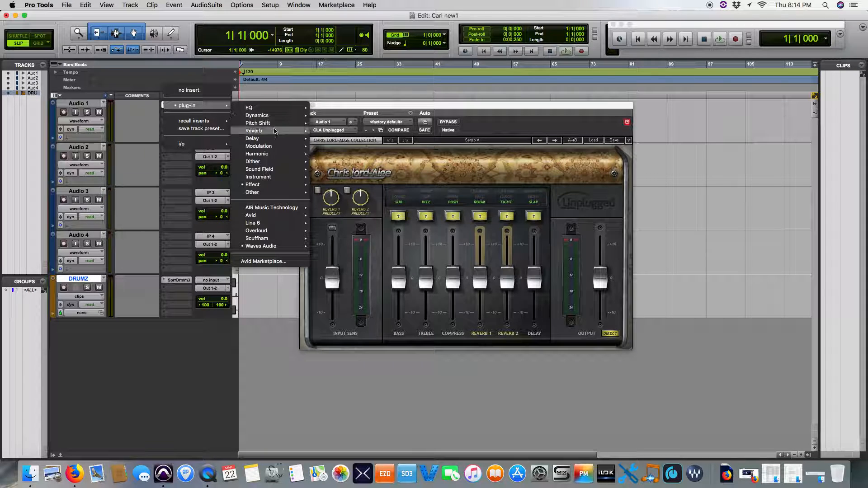
pyautogui.moveTo(263, 251)
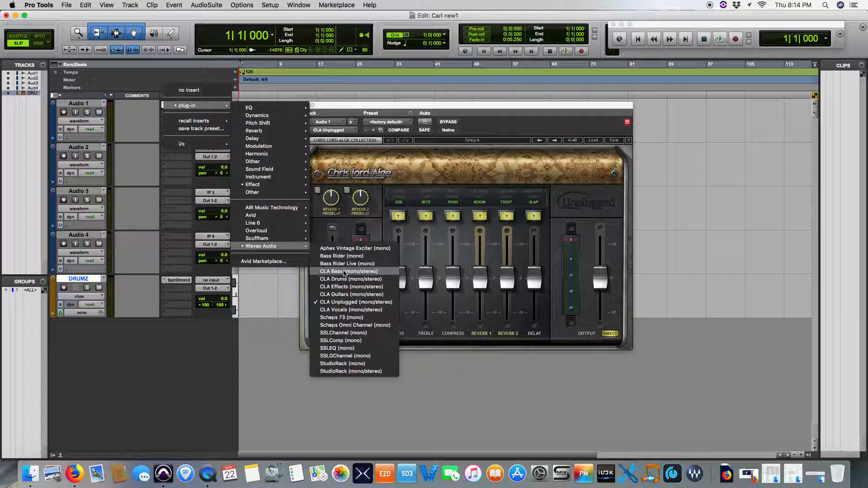
pyautogui.click(351, 310)
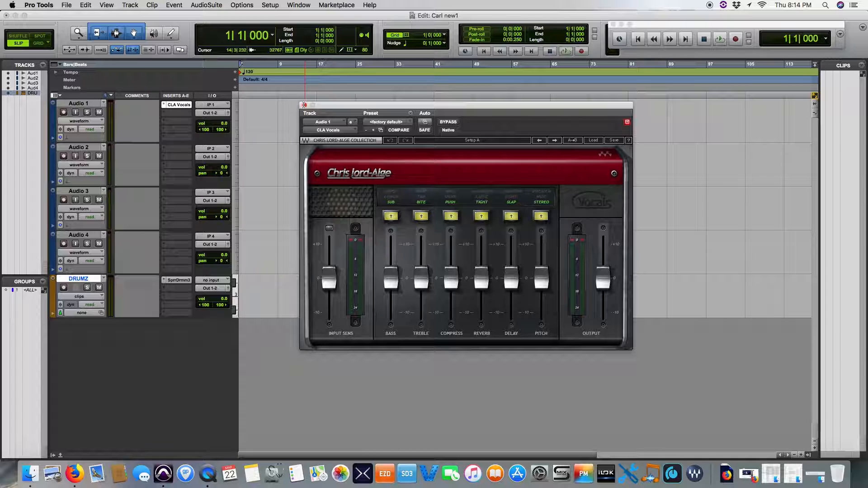
pyautogui.click(304, 105)
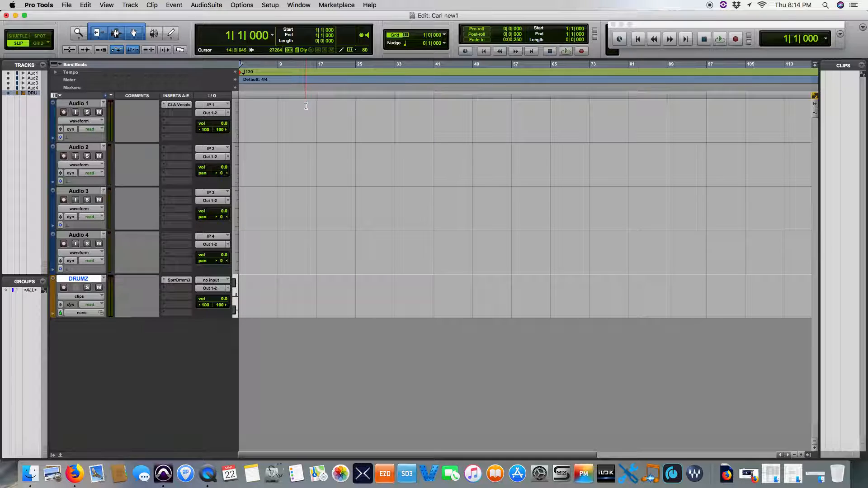
# Insert the Waves Audio plug-in CLA Bass (mono/stereo) in Audio 2's first insert slot and close its window.
pyautogui.click(164, 149)
pyautogui.moveTo(177, 169)
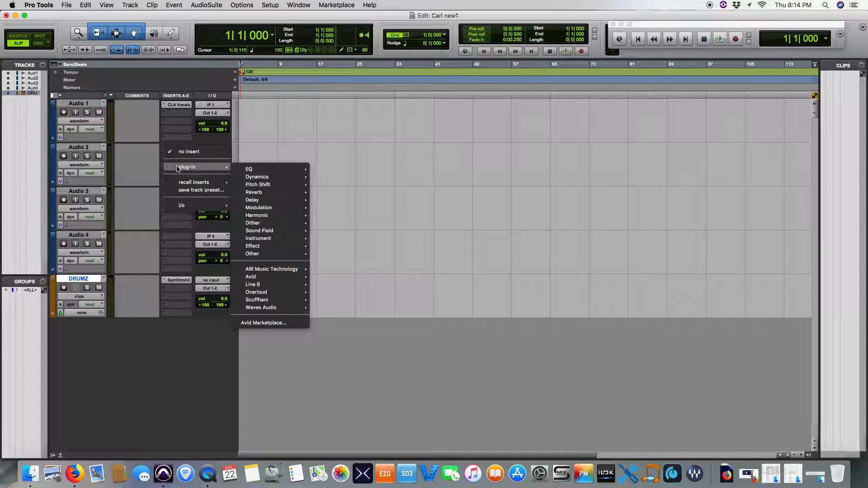
pyautogui.moveTo(263, 168)
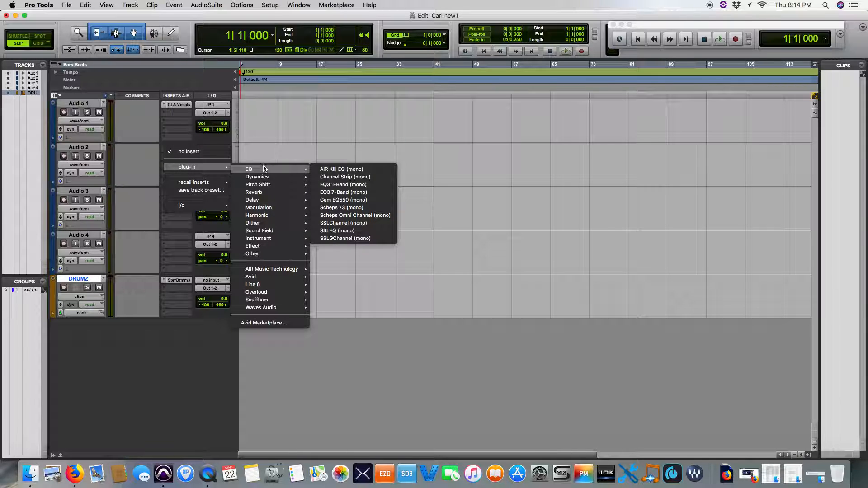
pyautogui.moveTo(293, 293)
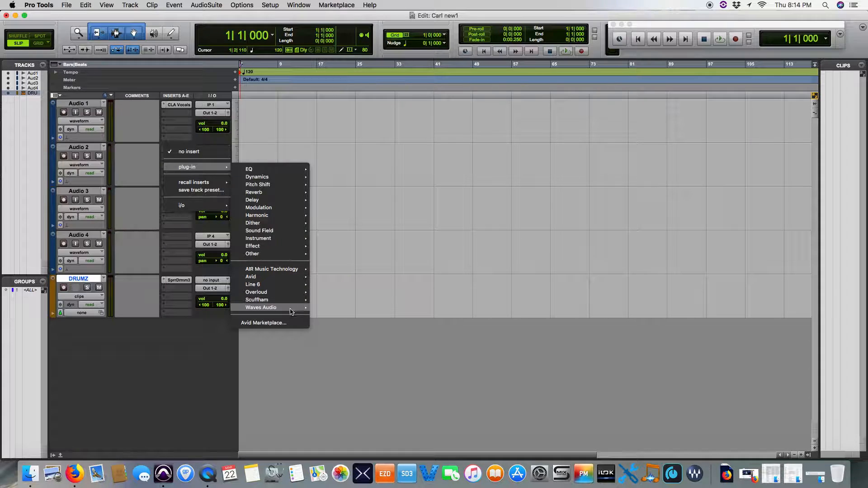
pyautogui.click(363, 336)
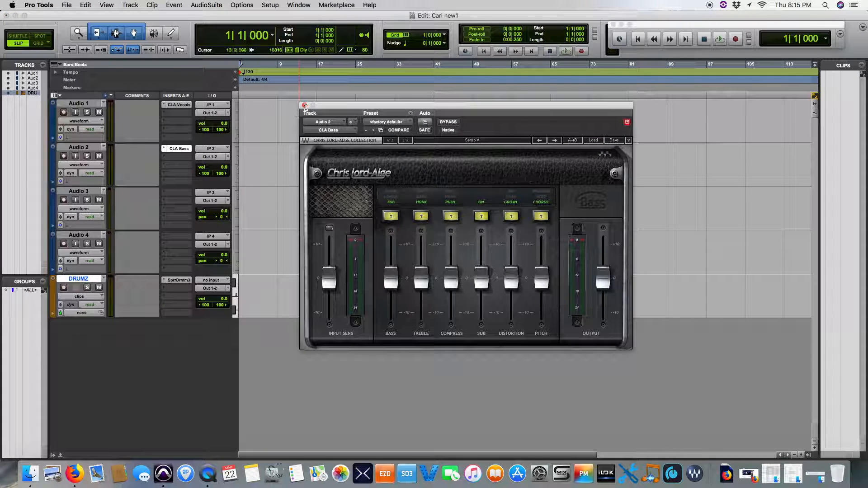
pyautogui.click(304, 105)
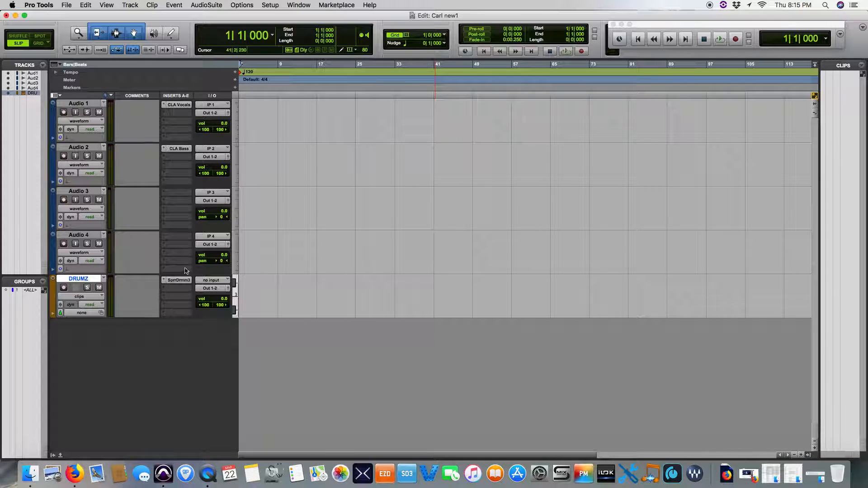
# Insert the Scuffham plug-in S-Gear (mono/stereo) in Audio 4's first insert slot and close its window.
pyautogui.click(164, 239)
pyautogui.moveTo(180, 255)
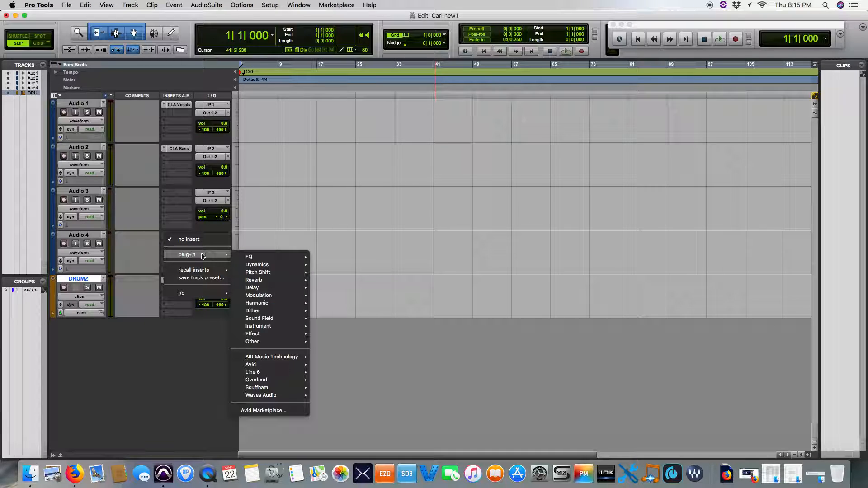
pyautogui.moveTo(273, 390)
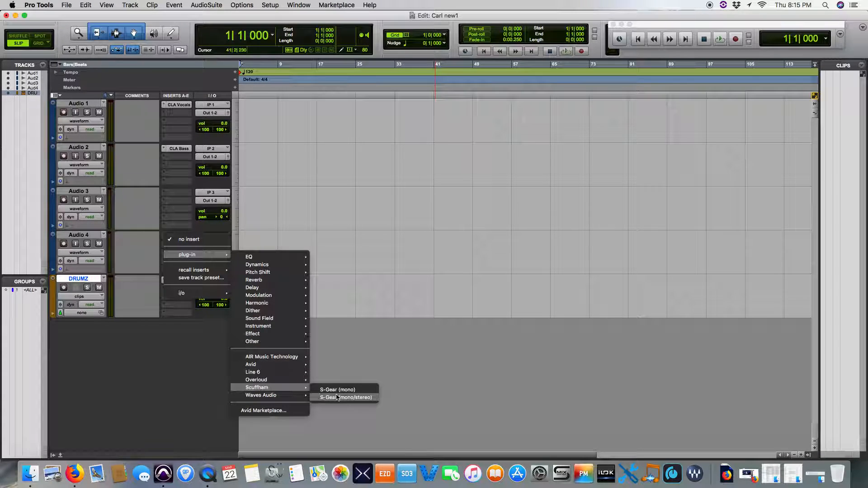
pyautogui.click(364, 397)
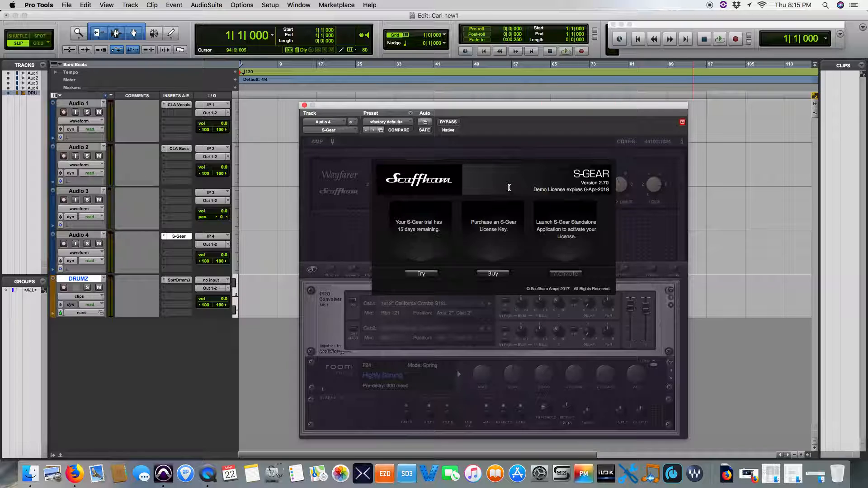
pyautogui.click(304, 105)
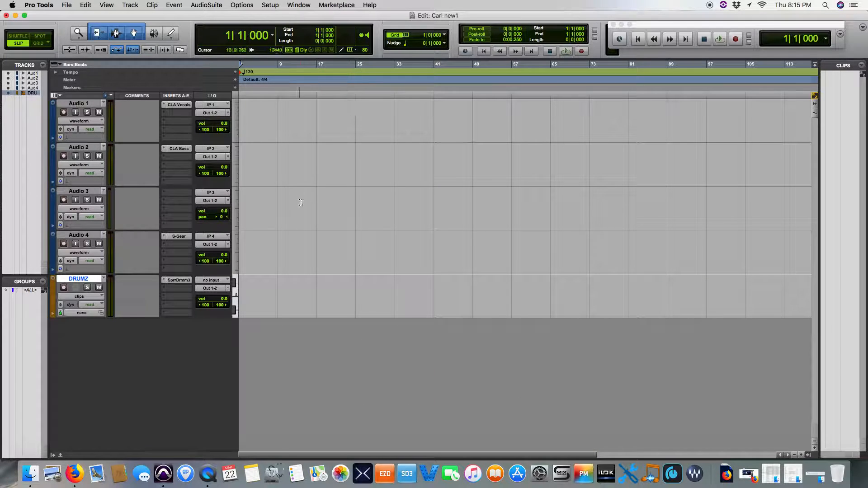
# Insert the Line 6 plug-in Helix Native (mono/stereo) in Audio 3's first insert slot and reposition its window.
pyautogui.click(164, 193)
pyautogui.moveTo(177, 217)
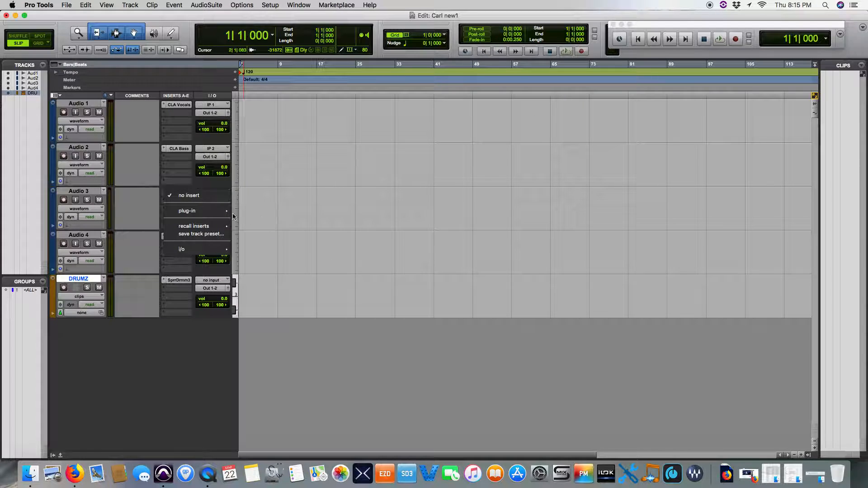
pyautogui.moveTo(273, 329)
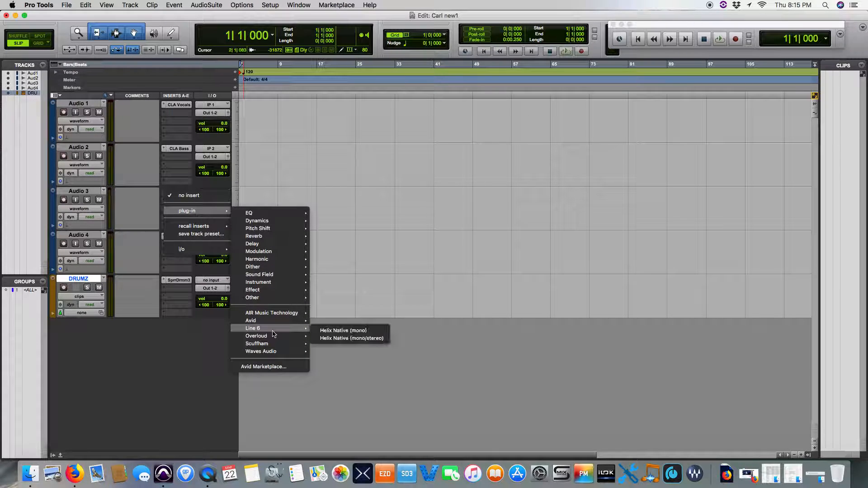
pyautogui.click(351, 334)
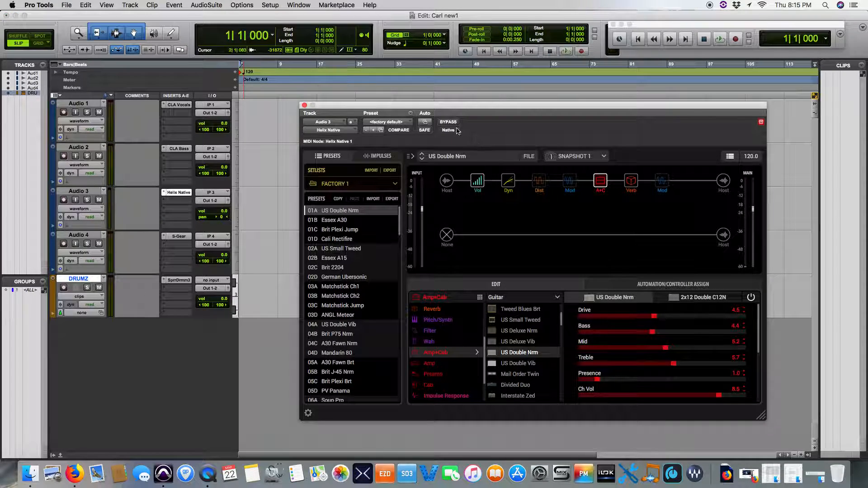
pyautogui.moveTo(438, 109); pyautogui.dragTo(385, 73)
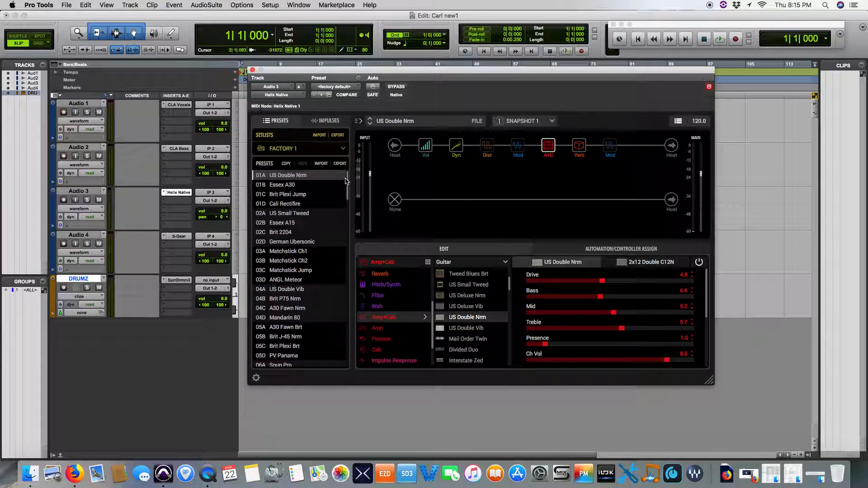
# View the presets in Helix Native's FACTORY 2 setlist, and switch to the USER 1 setlist.
pyautogui.moveTo(348, 178); pyautogui.dragTo(361, 137)
pyautogui.click(342, 149)
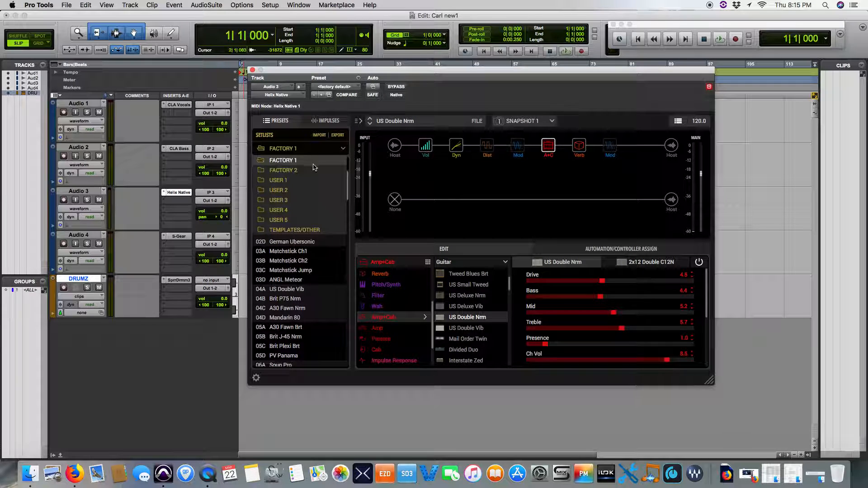
pyautogui.click(303, 172)
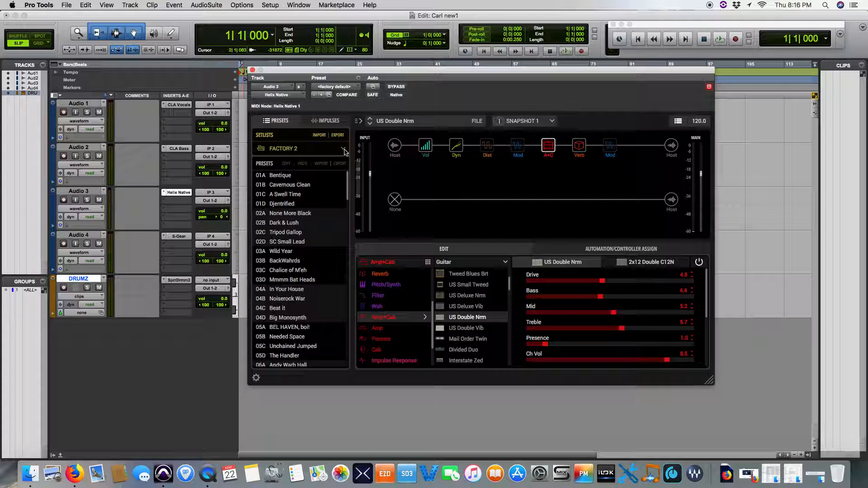
pyautogui.click(344, 150)
pyautogui.click(286, 180)
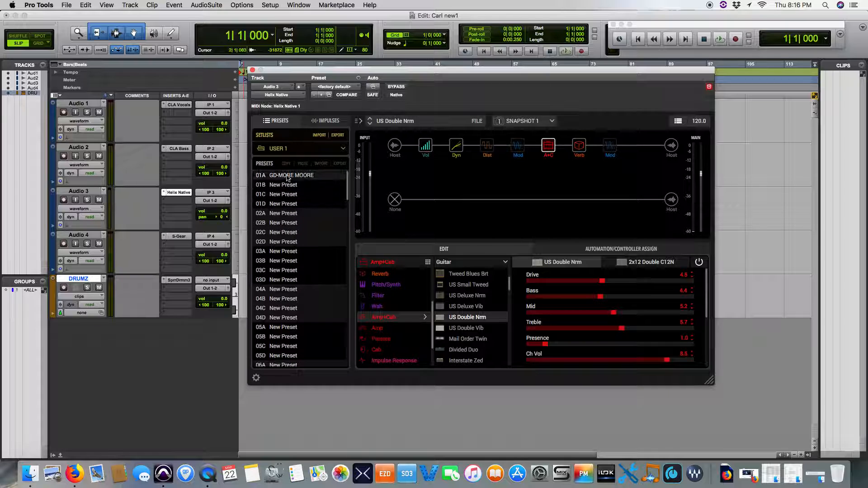
# View the presets in Helix Native's USER 2, USER 4 and USER 5 setlists, and close the plug-in window.
pyautogui.click(343, 149)
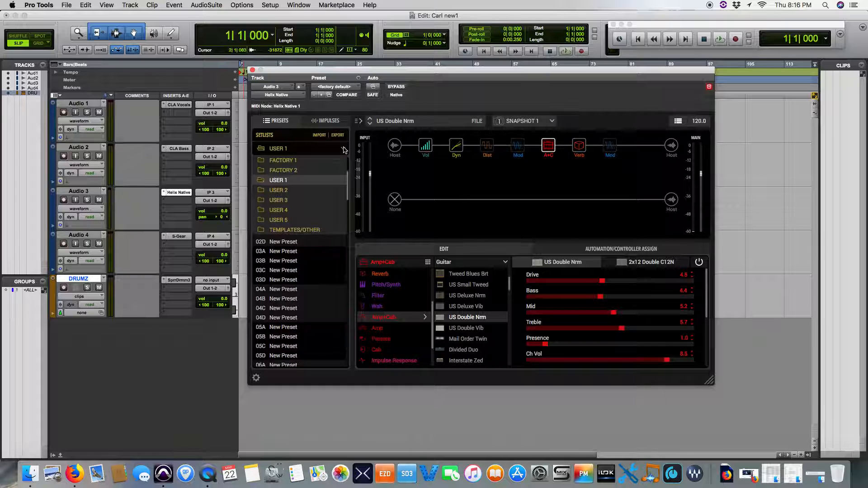
pyautogui.click(306, 192)
pyautogui.click(345, 149)
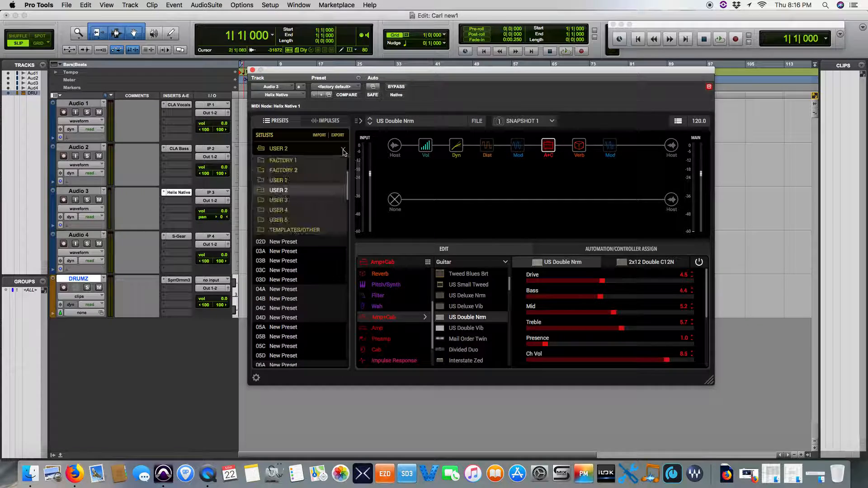
pyautogui.click(300, 215)
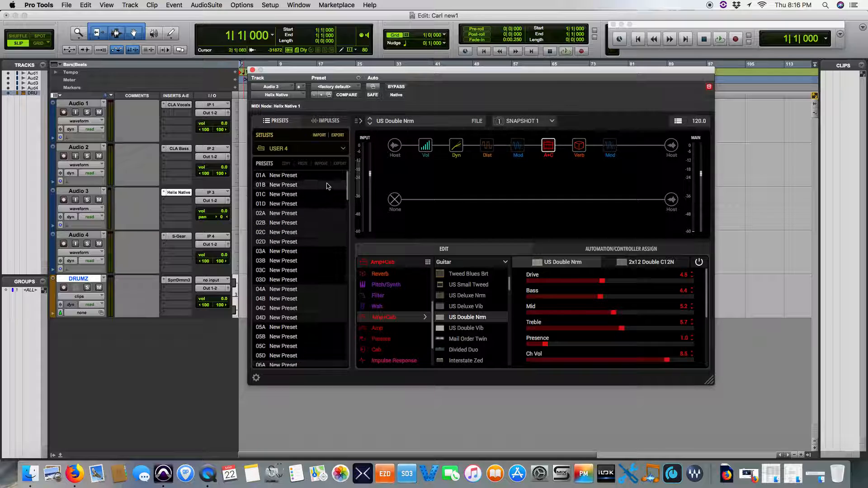
pyautogui.click(343, 148)
pyautogui.click(293, 220)
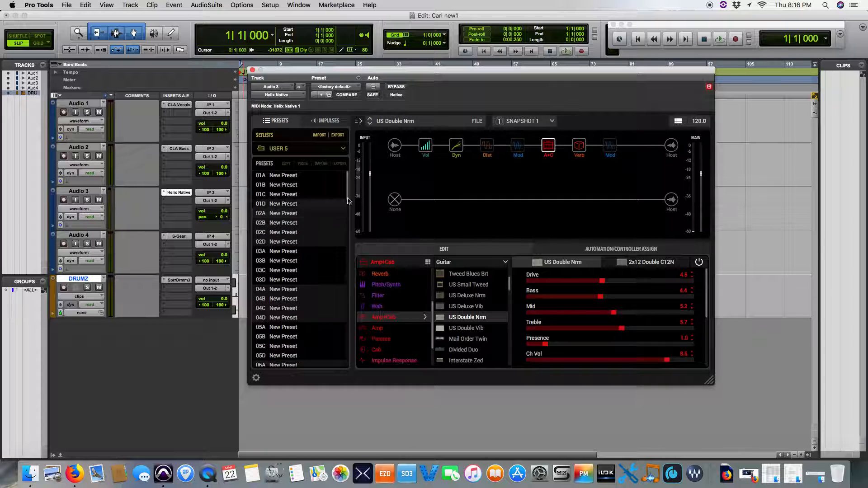
pyautogui.click(344, 149)
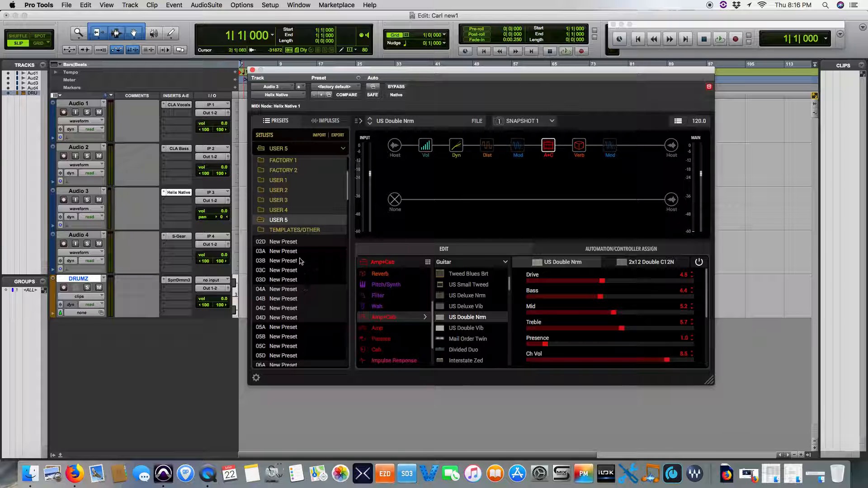
pyautogui.click(252, 71)
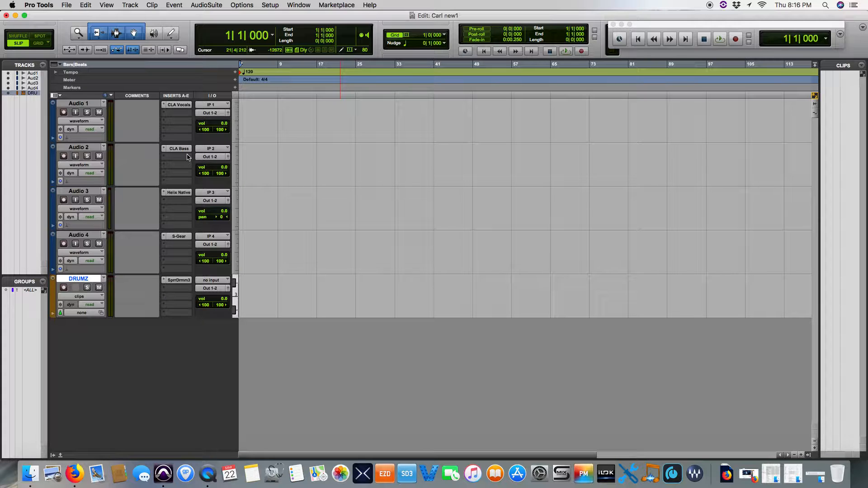
# Start playback of the session from the beginning of the timeline.
pyautogui.press('space')
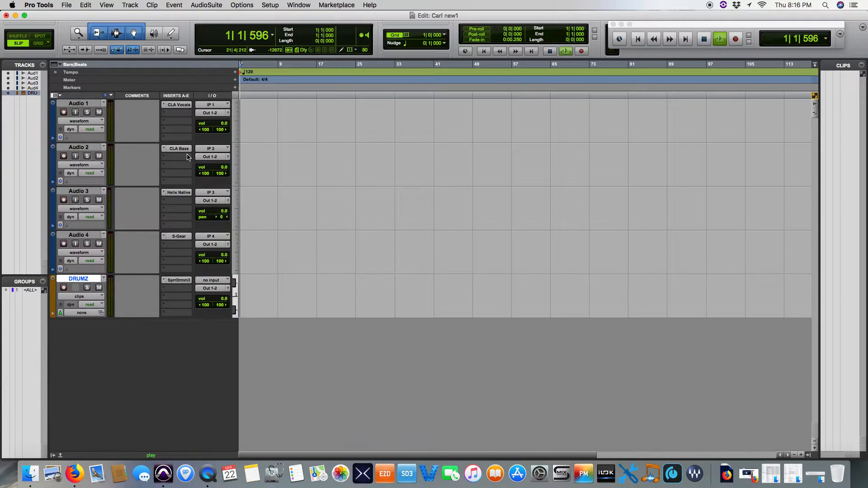